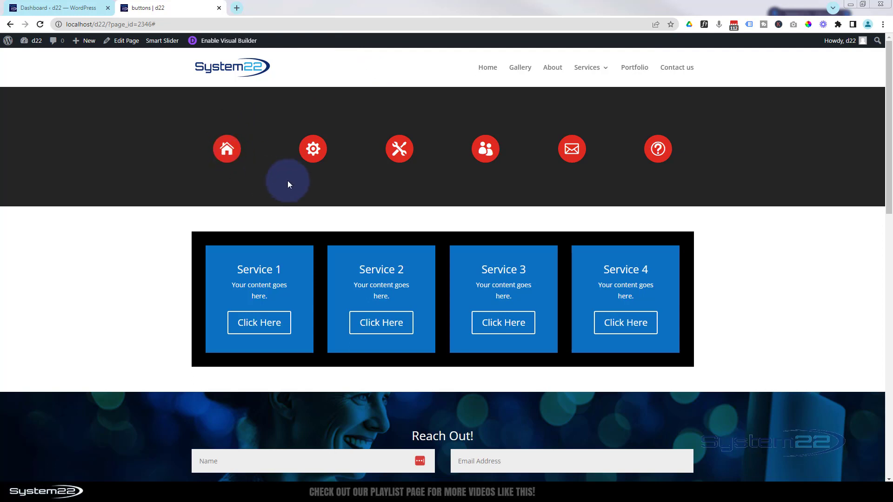
Step: Test the jump links of the gear, tools and envelope icon buttons on the live page
{"action": "left_click", "coordinate": [313, 153]}
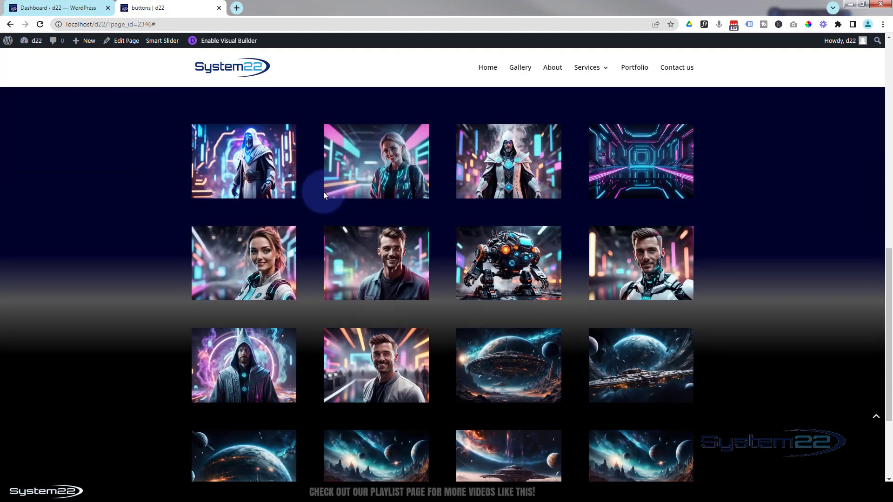
{"action": "scroll", "coordinate": [324, 193], "scroll_direction": "up", "scroll_amount": 10}
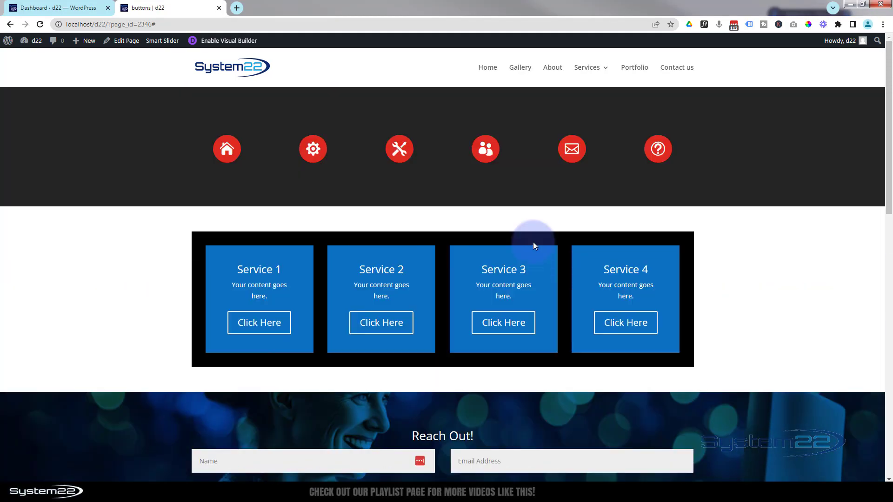
{"action": "left_click", "coordinate": [399, 154]}
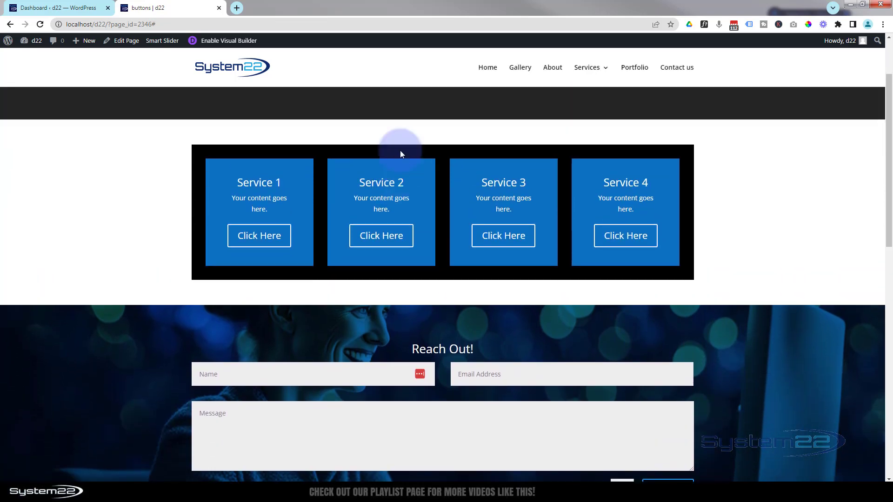
{"action": "scroll", "coordinate": [399, 153], "scroll_direction": "up", "scroll_amount": 2}
{"action": "left_click", "coordinate": [573, 149]}
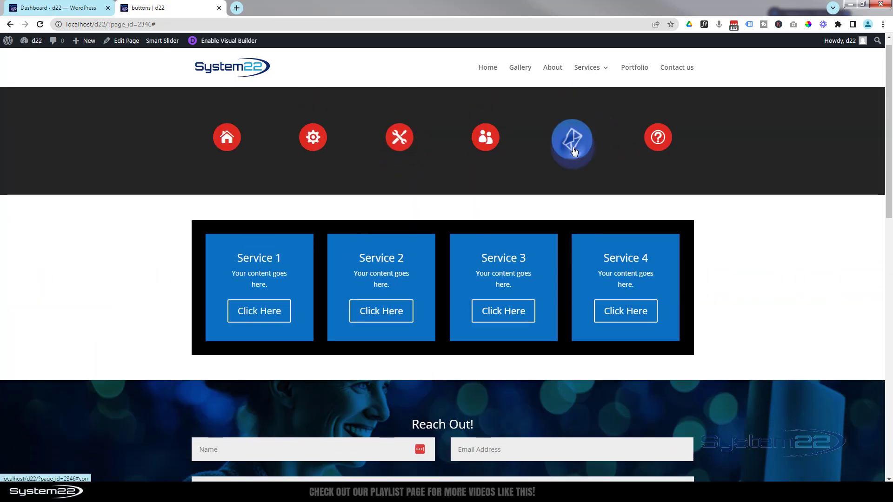
{"action": "scroll", "coordinate": [564, 156], "scroll_direction": "up", "scroll_amount": 5}
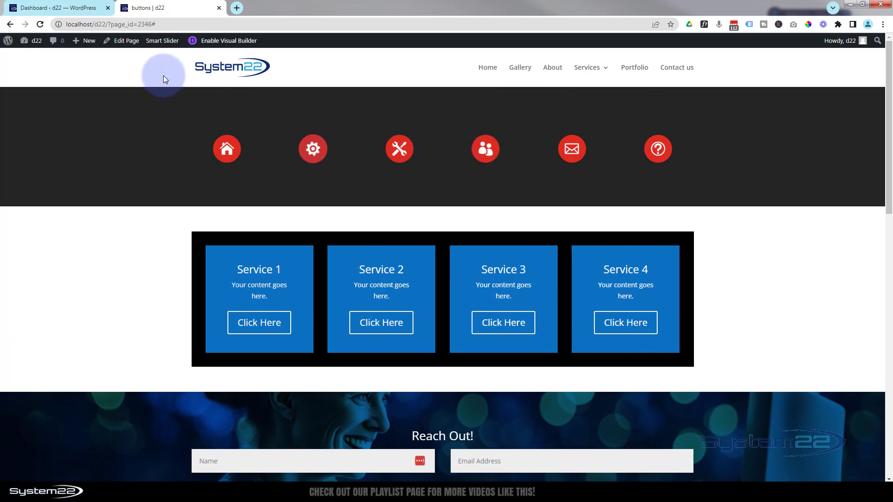
Step: Open the page in the Visual Builder and insert a regular section with a three-column row below the icon button section
{"action": "left_click", "coordinate": [229, 41]}
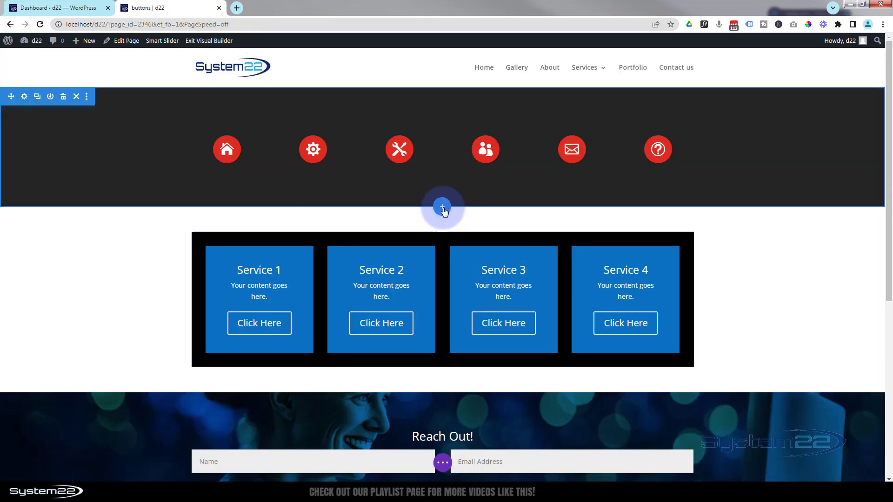
{"action": "left_click", "coordinate": [442, 209]}
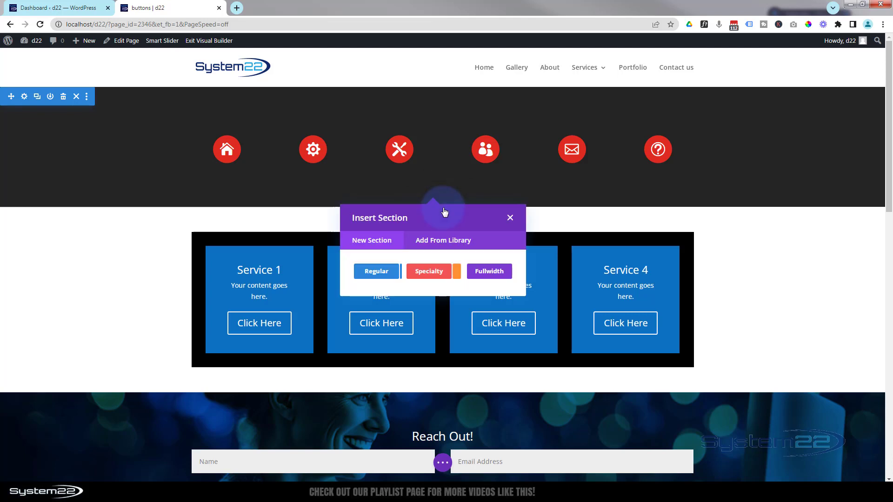
{"action": "left_click", "coordinate": [388, 276]}
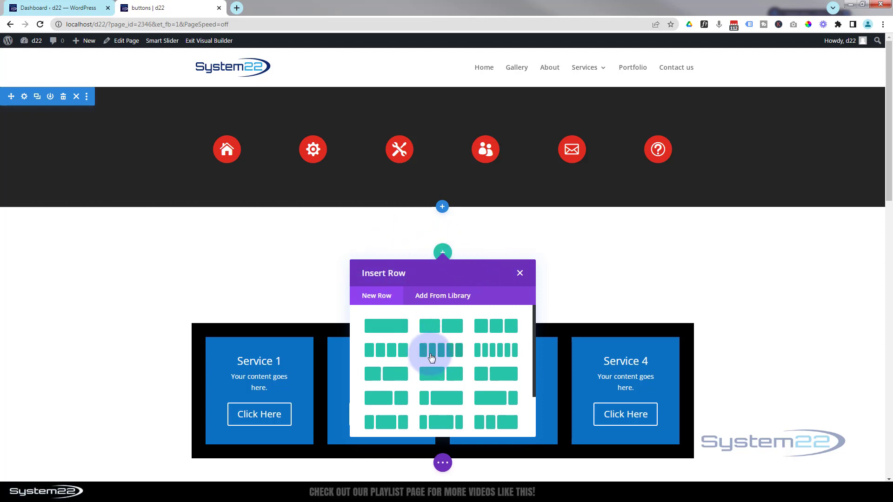
{"action": "left_click", "coordinate": [499, 327]}
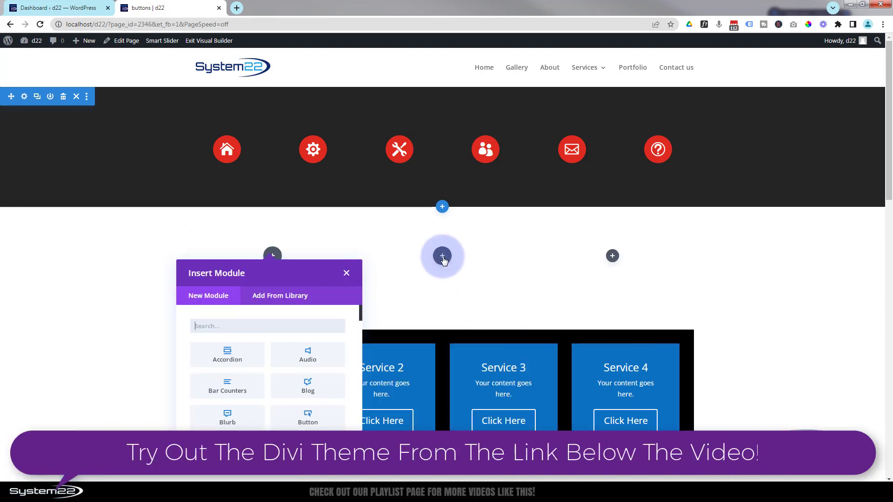
Step: Add an Icon module to the middle column of the new row and choose the atom-shaped icon
{"action": "left_click", "coordinate": [442, 256]}
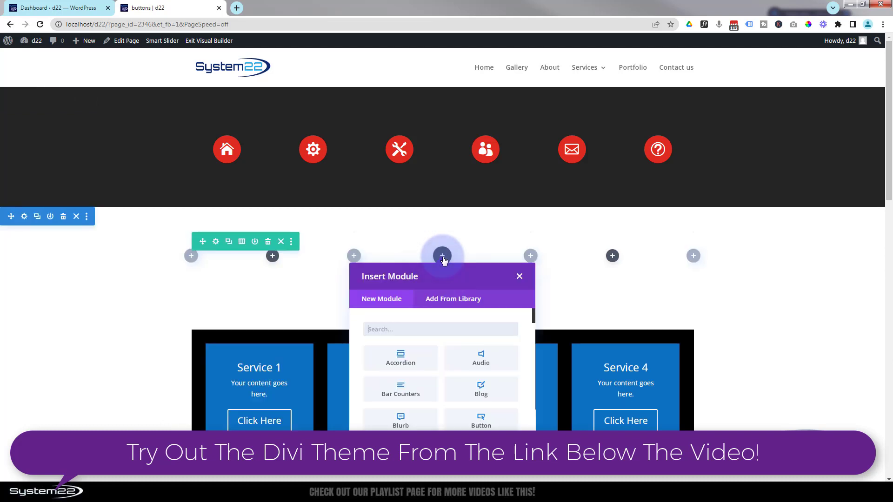
{"action": "scroll", "coordinate": [459, 319], "scroll_direction": "down", "scroll_amount": 4}
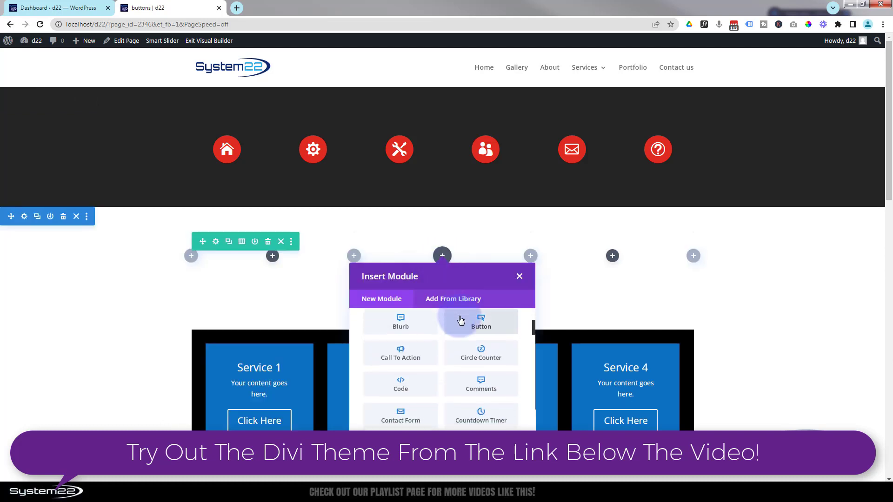
{"action": "scroll", "coordinate": [459, 318], "scroll_direction": "down", "scroll_amount": 1}
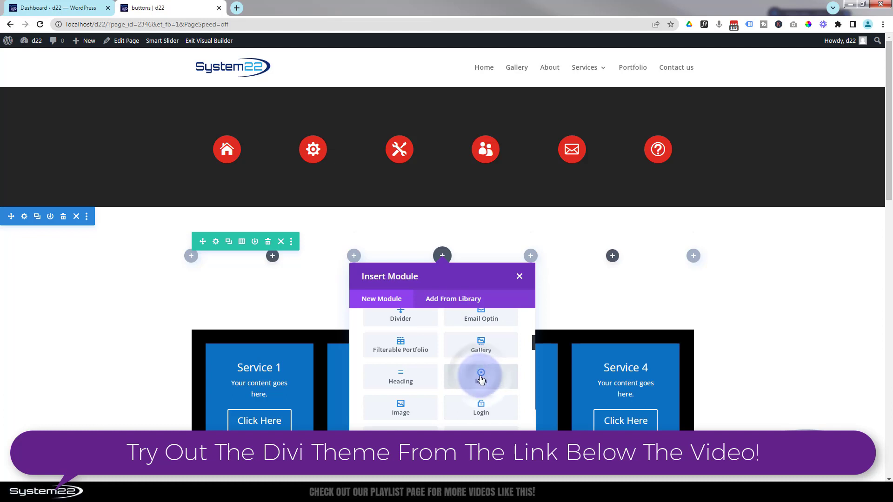
{"action": "left_click", "coordinate": [480, 377]}
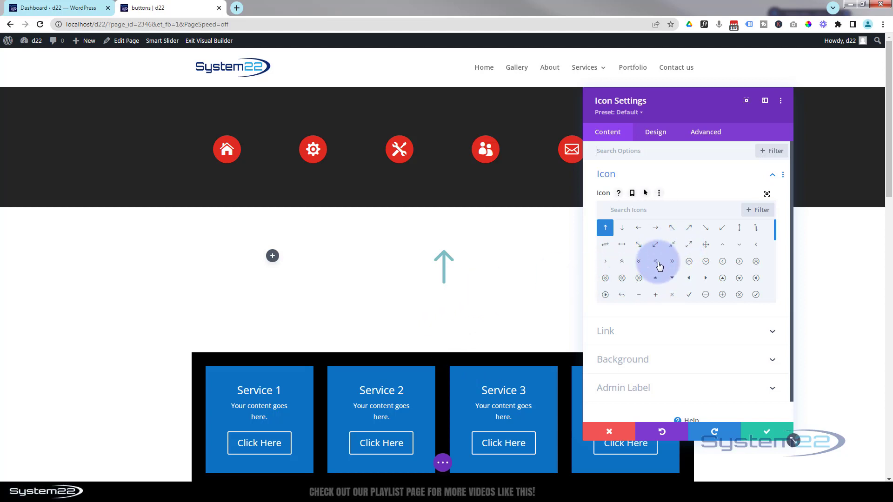
{"action": "scroll", "coordinate": [658, 265], "scroll_direction": "down", "scroll_amount": 5}
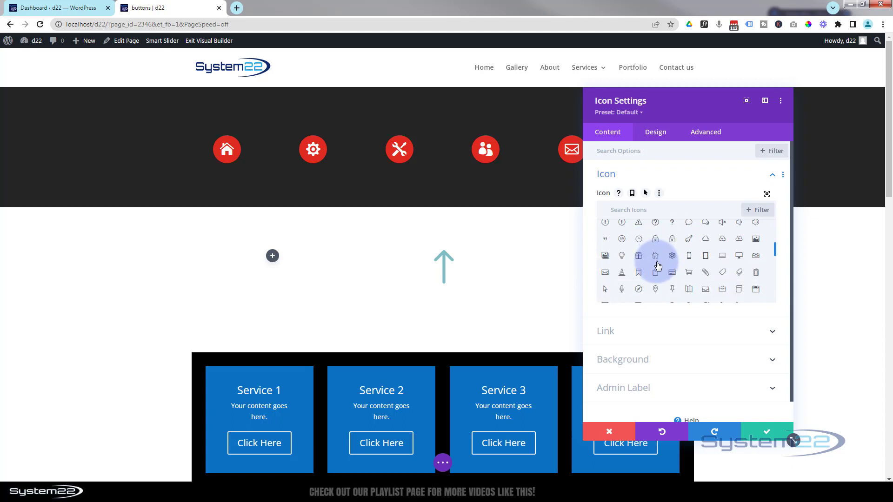
{"action": "left_click", "coordinate": [673, 257]}
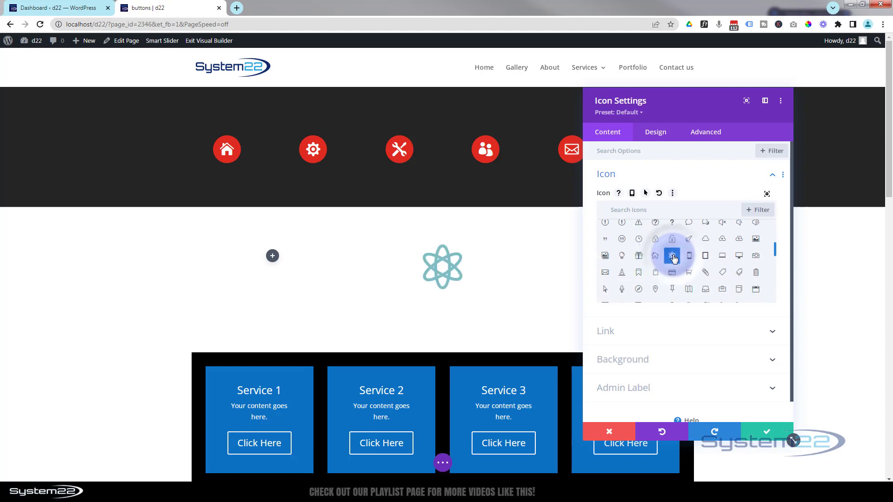
Step: Set the icon's link URL to #con, the anchor for the contact form section
{"action": "scroll", "coordinate": [673, 279], "scroll_direction": "down", "scroll_amount": 5}
{"action": "scroll", "coordinate": [673, 307], "scroll_direction": "down", "scroll_amount": 1}
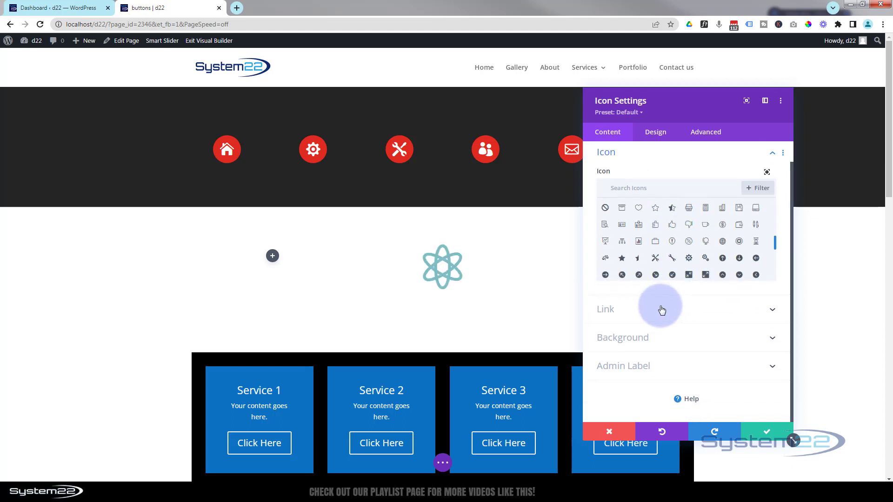
{"action": "left_click", "coordinate": [661, 309]}
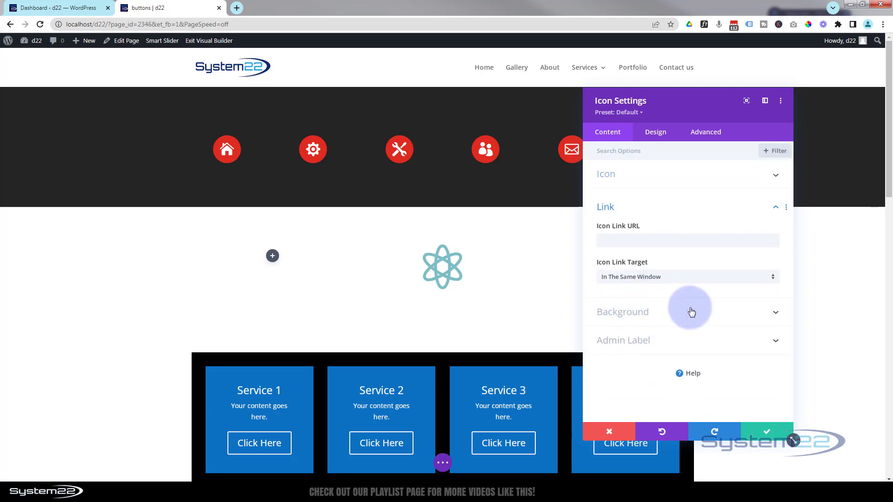
{"action": "scroll", "coordinate": [530, 314], "scroll_direction": "down", "scroll_amount": 4}
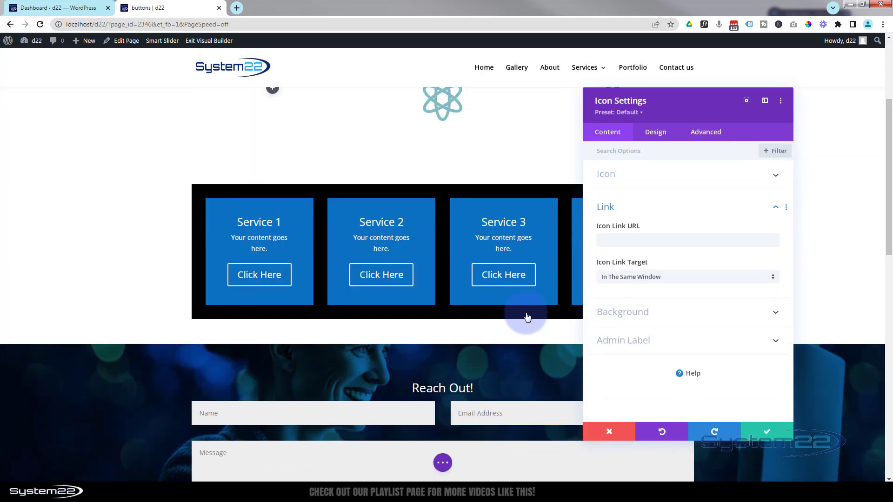
{"action": "scroll", "coordinate": [525, 314], "scroll_direction": "up", "scroll_amount": 3}
{"action": "scroll", "coordinate": [528, 319], "scroll_direction": "down", "scroll_amount": 4}
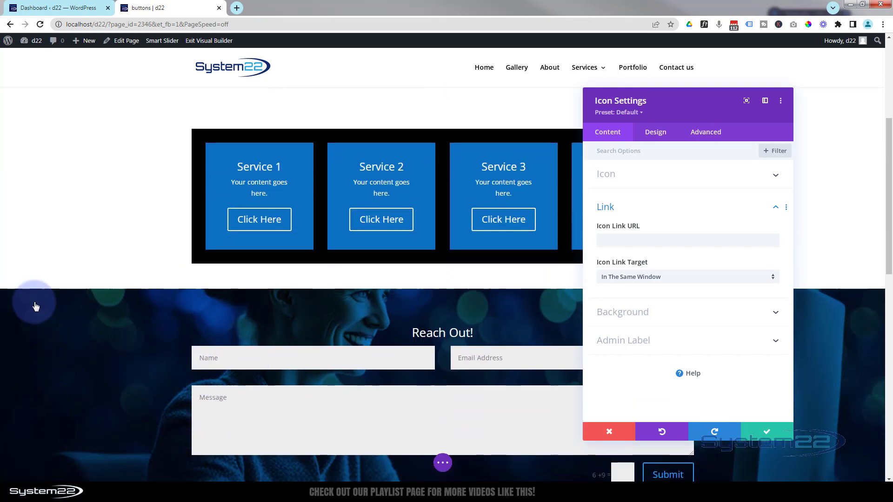
{"action": "left_click", "coordinate": [617, 239]}
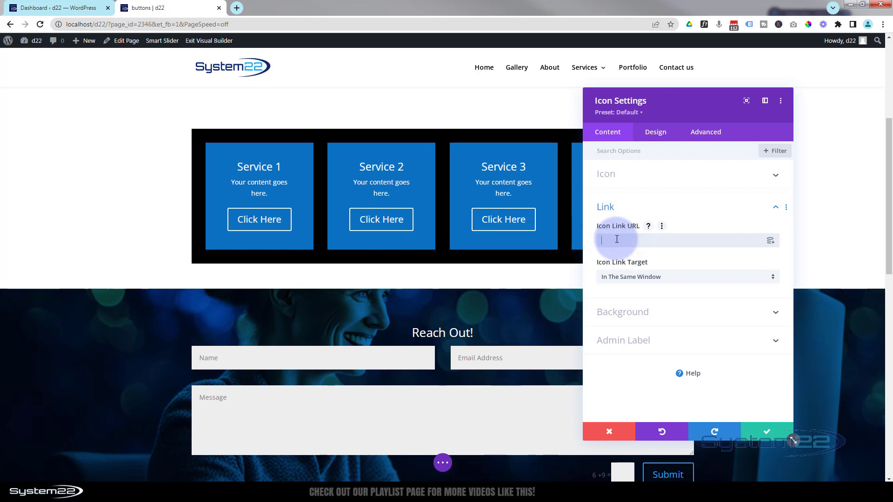
{"action": "type", "text": "#con"}
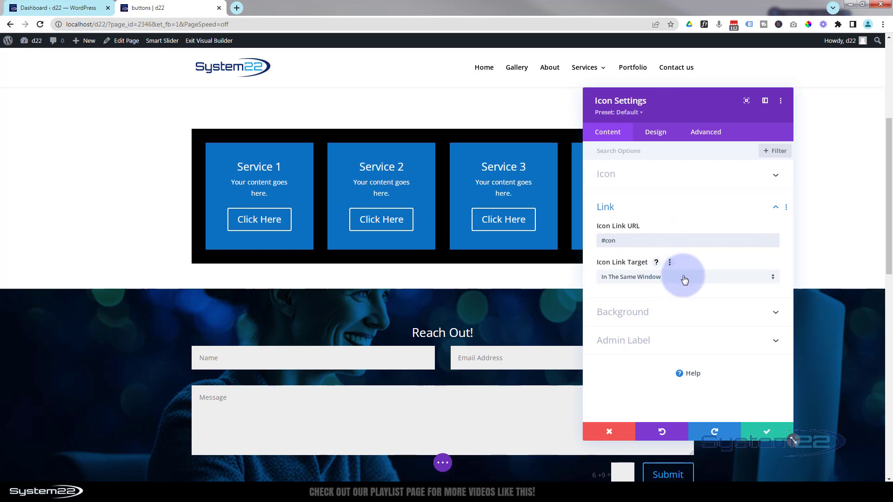
Step: Give the icon module a red background colour, #e02b20
{"action": "scroll", "coordinate": [378, 225], "scroll_direction": "up", "scroll_amount": 4}
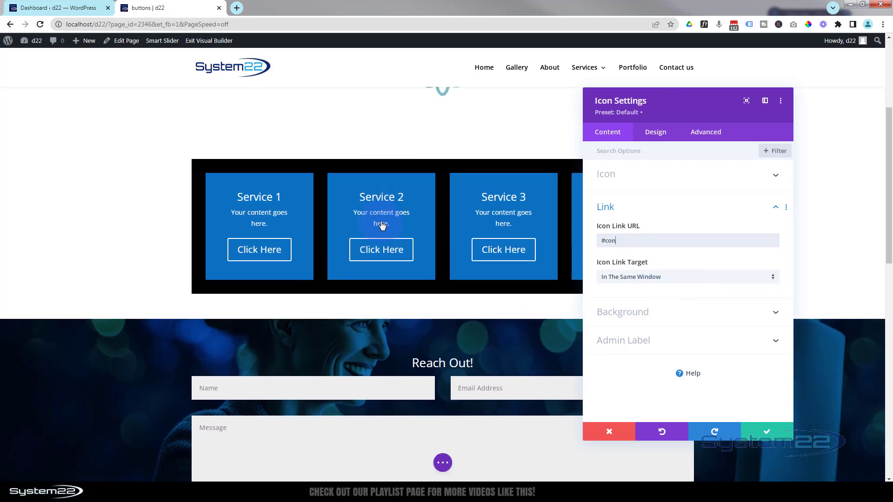
{"action": "scroll", "coordinate": [452, 250], "scroll_direction": "down", "scroll_amount": 7}
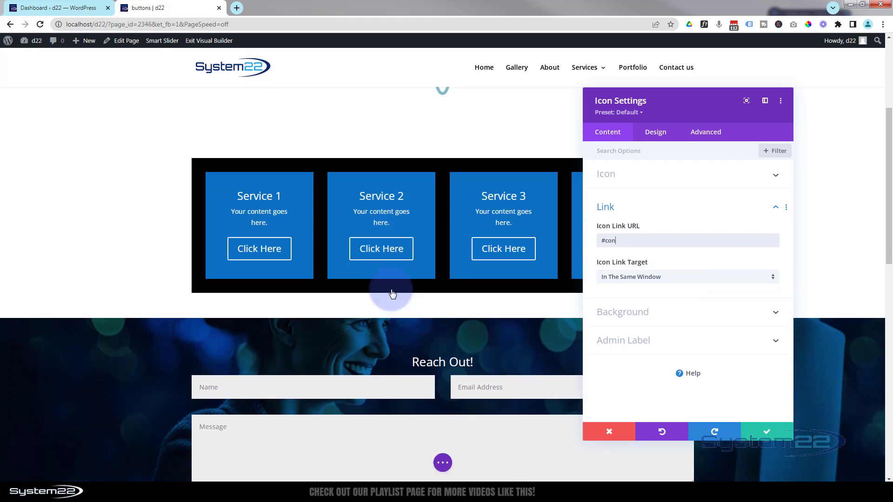
{"action": "scroll", "coordinate": [391, 294], "scroll_direction": "down", "scroll_amount": 2}
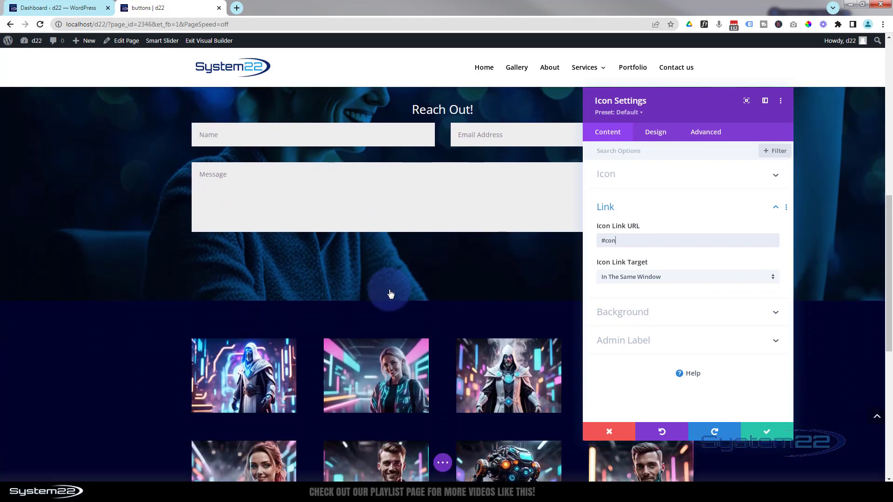
{"action": "scroll", "coordinate": [392, 294], "scroll_direction": "up", "scroll_amount": 5}
{"action": "scroll", "coordinate": [390, 294], "scroll_direction": "up", "scroll_amount": 4}
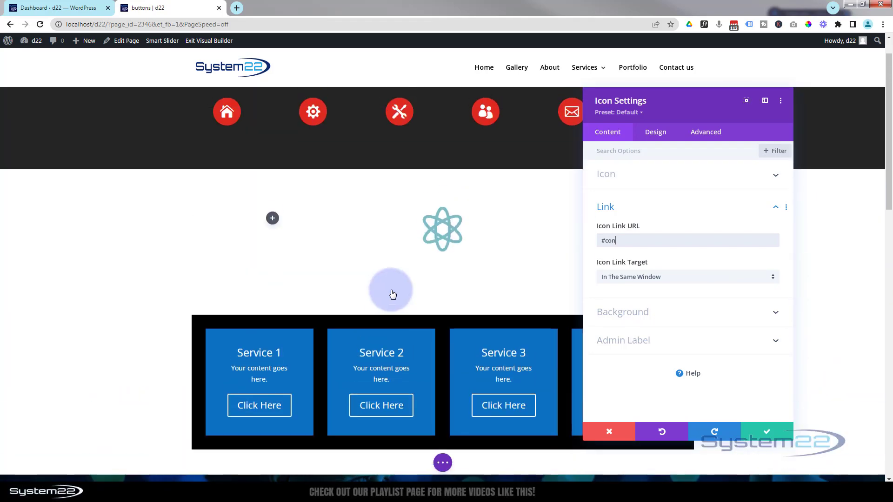
{"action": "left_click", "coordinate": [680, 312]}
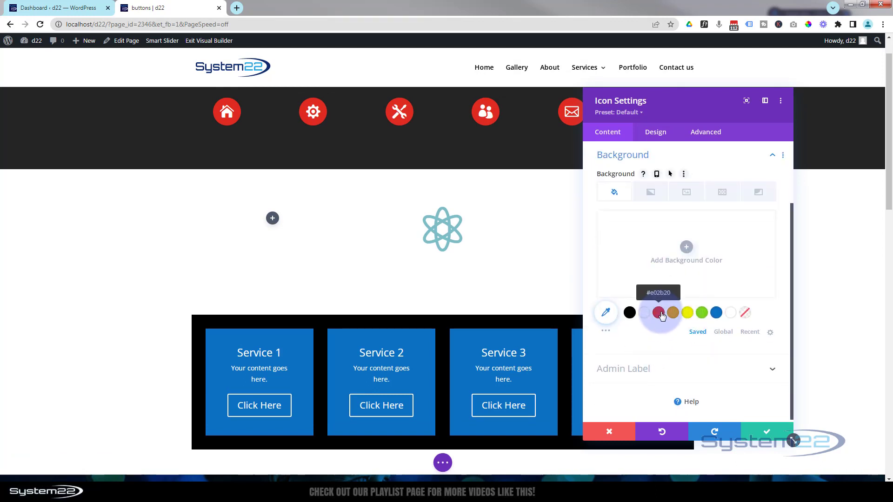
{"action": "left_click", "coordinate": [658, 312]}
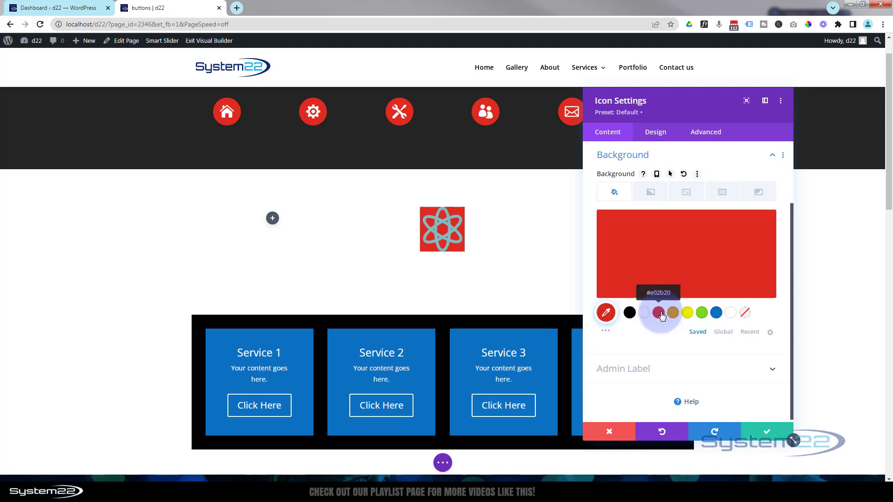
Step: Set the icon's colour to white and its size to 30 px
{"action": "left_click", "coordinate": [655, 133]}
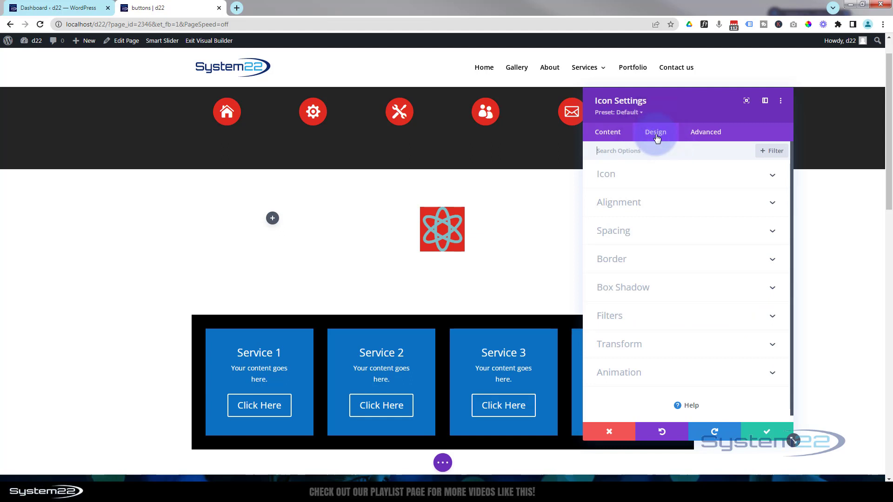
{"action": "left_click", "coordinate": [681, 178]}
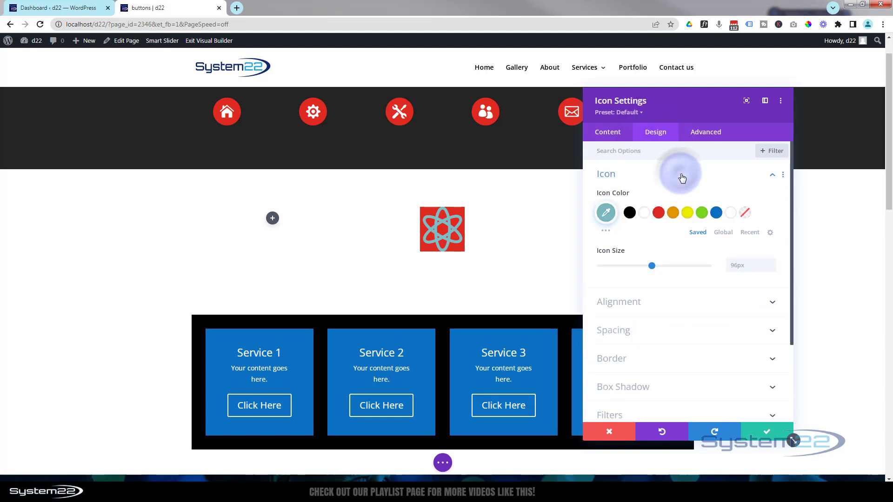
{"action": "left_click", "coordinate": [644, 214]}
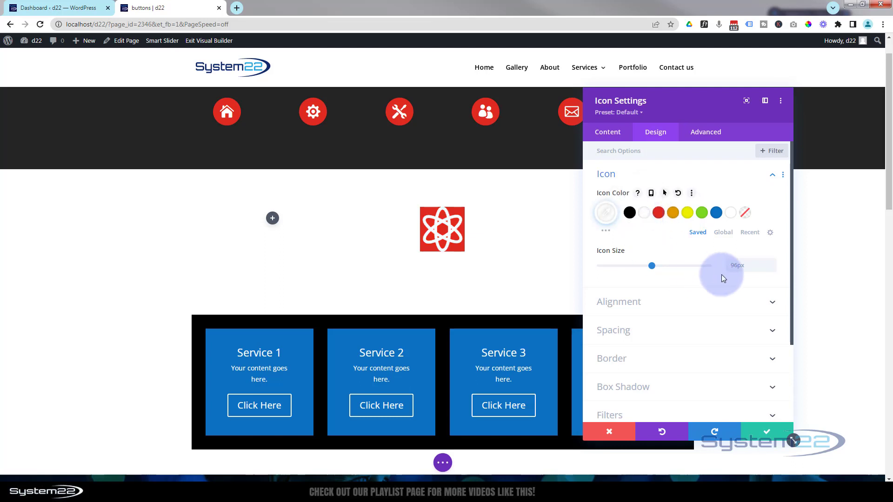
{"action": "left_click", "coordinate": [735, 269]}
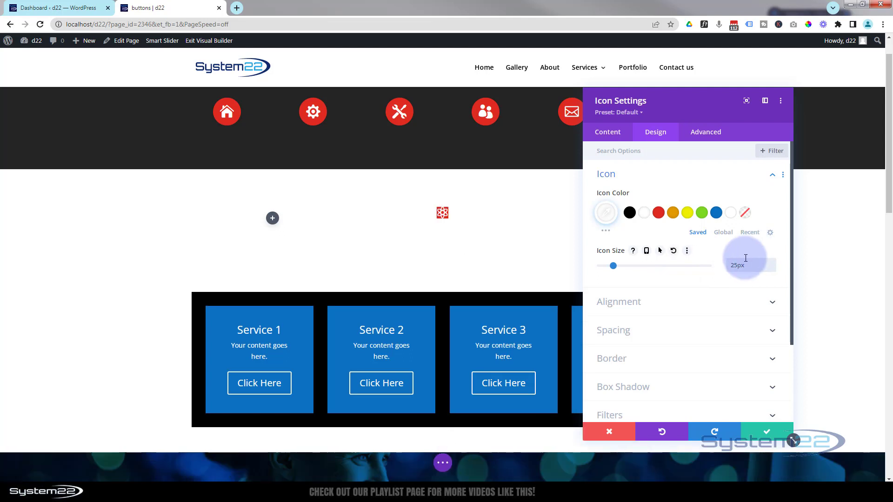
{"action": "left_click", "coordinate": [731, 266]}
{"action": "left_click_drag", "start_coordinate": [733, 267], "coordinate": [738, 267]}
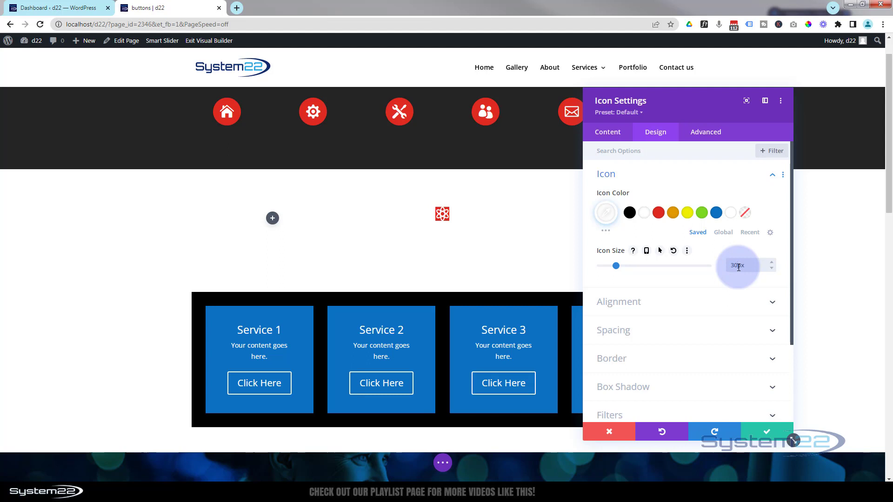
{"action": "type", "text": "30"}
Step: Set the icon module's padding to 10px on all four sides, linking top with bottom and left with right
{"action": "scroll", "coordinate": [738, 266], "scroll_direction": "down", "scroll_amount": 2}
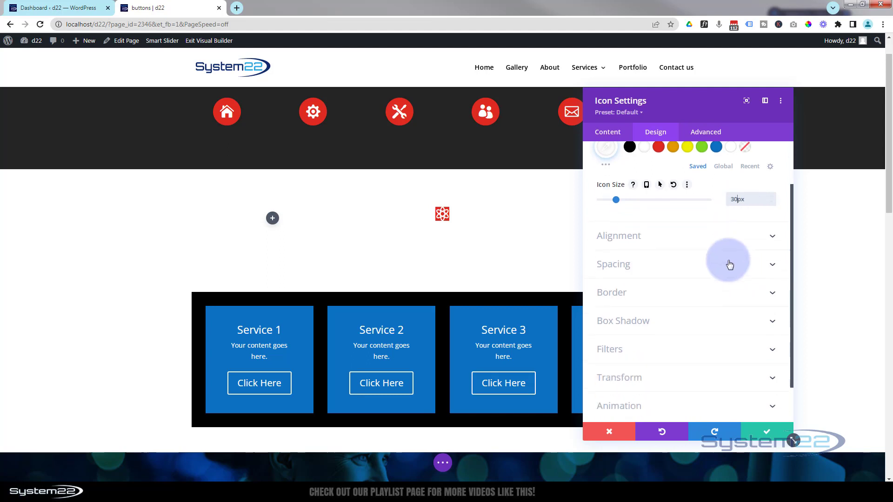
{"action": "left_click", "coordinate": [671, 238]}
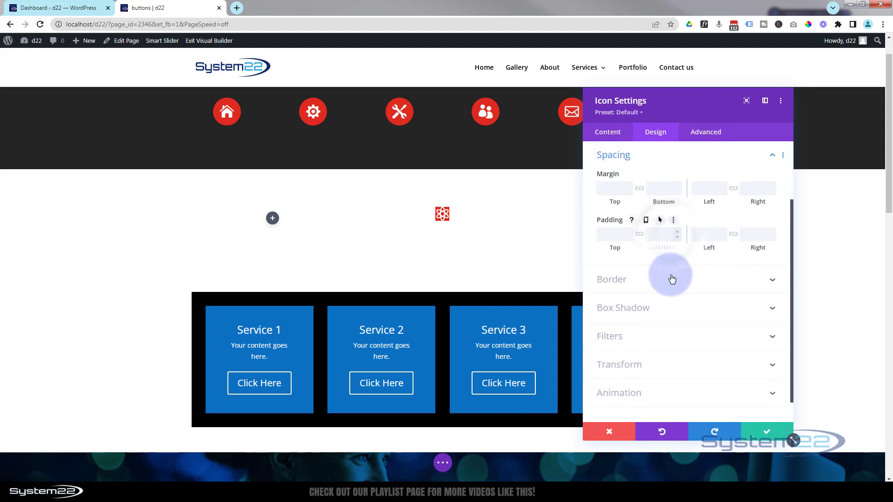
{"action": "left_click", "coordinate": [615, 234]}
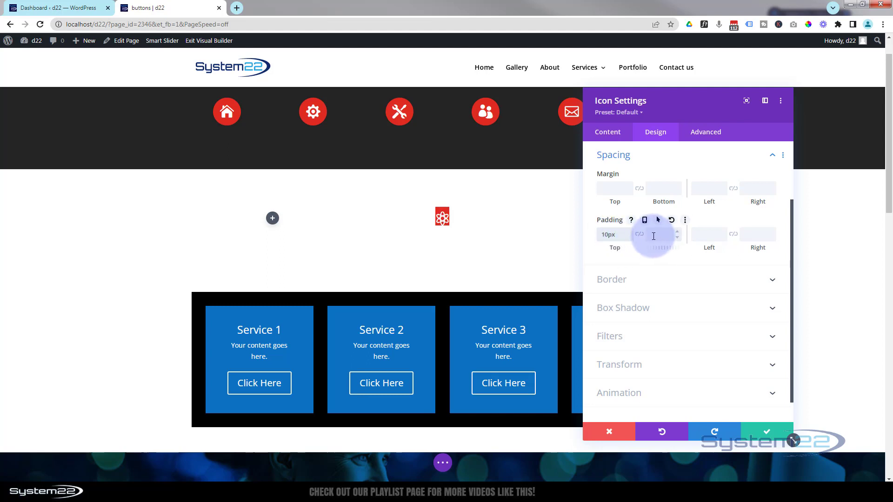
{"action": "left_click", "coordinate": [639, 235]}
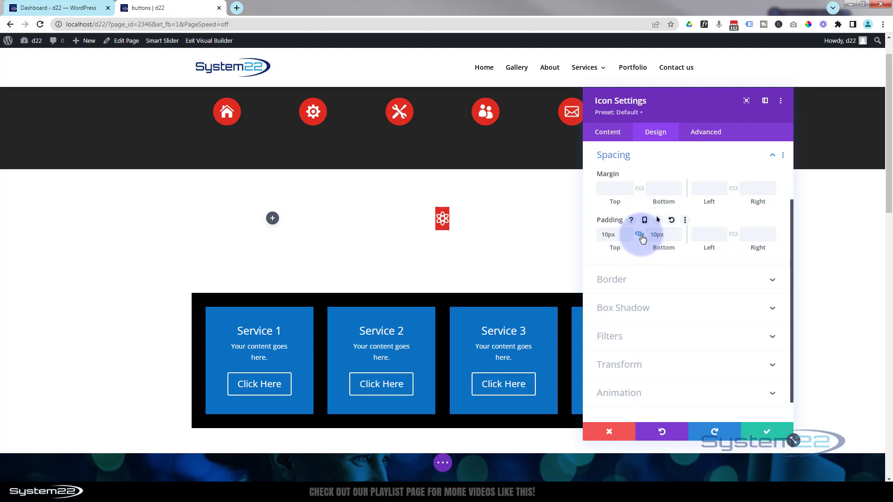
{"action": "left_click", "coordinate": [702, 235]}
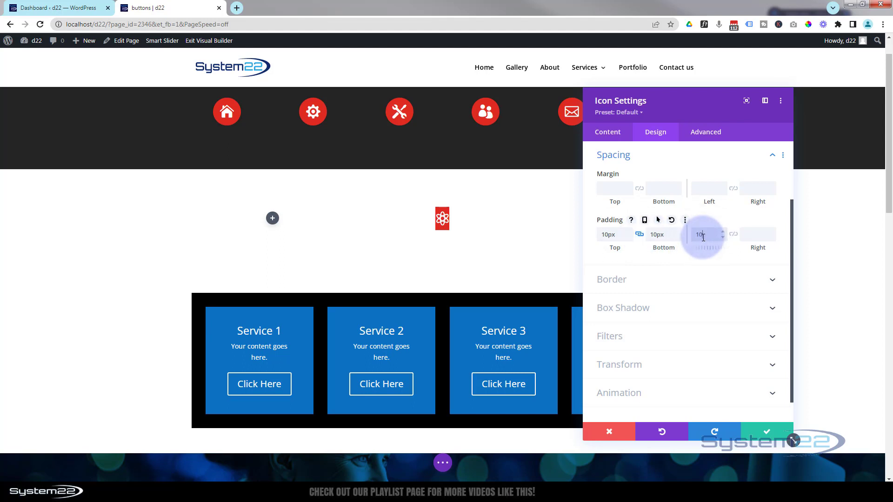
{"action": "left_click", "coordinate": [733, 236]}
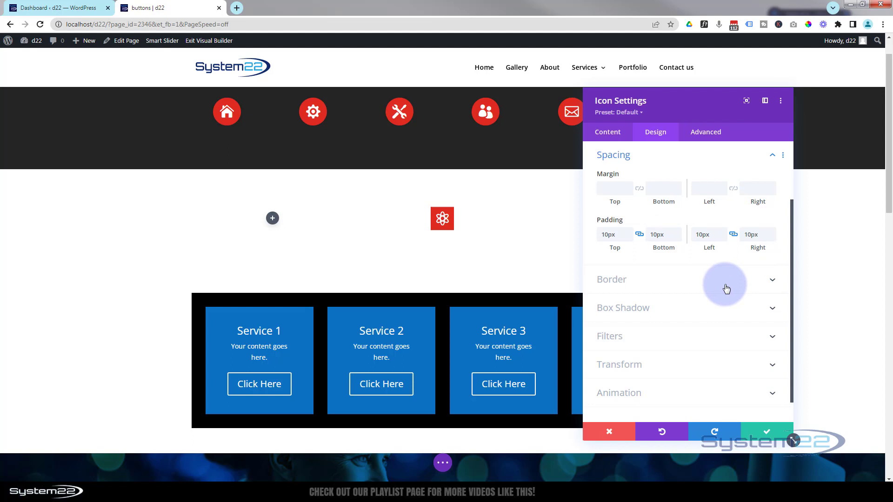
Step: Round all four corners of the icon module to 50% and save the module's settings
{"action": "left_click", "coordinate": [644, 281]}
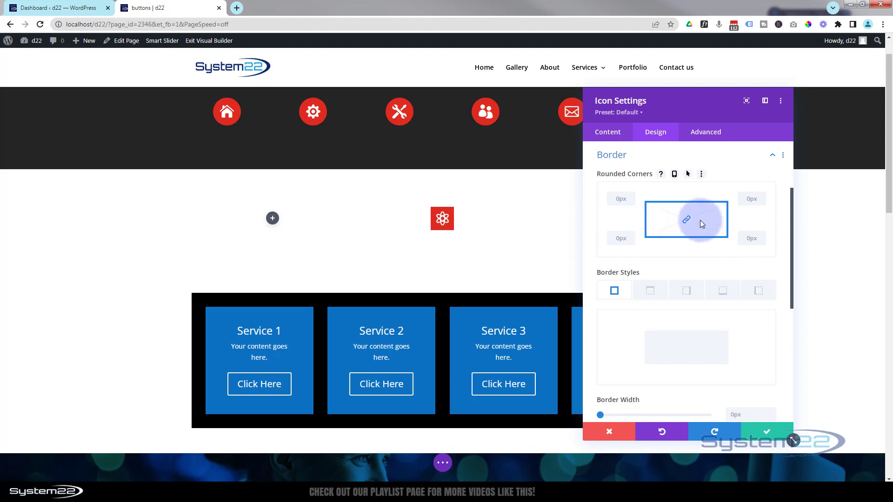
{"action": "left_click", "coordinate": [686, 220]}
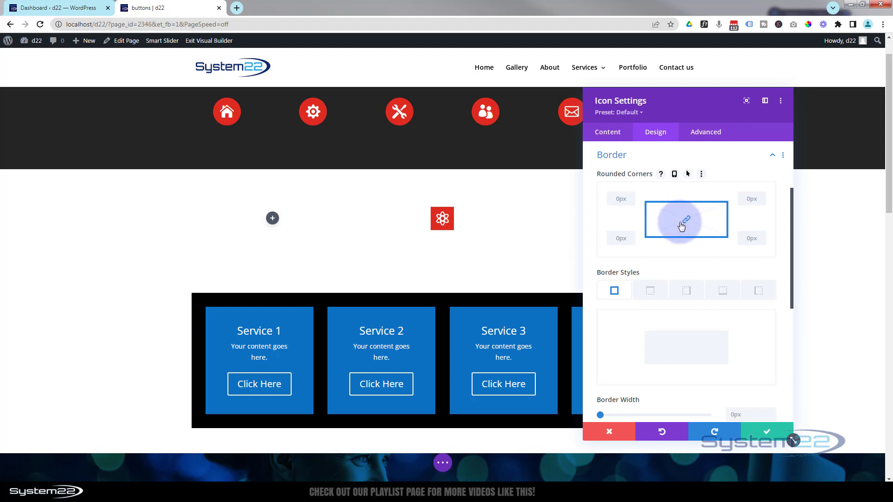
{"action": "left_click", "coordinate": [617, 198]}
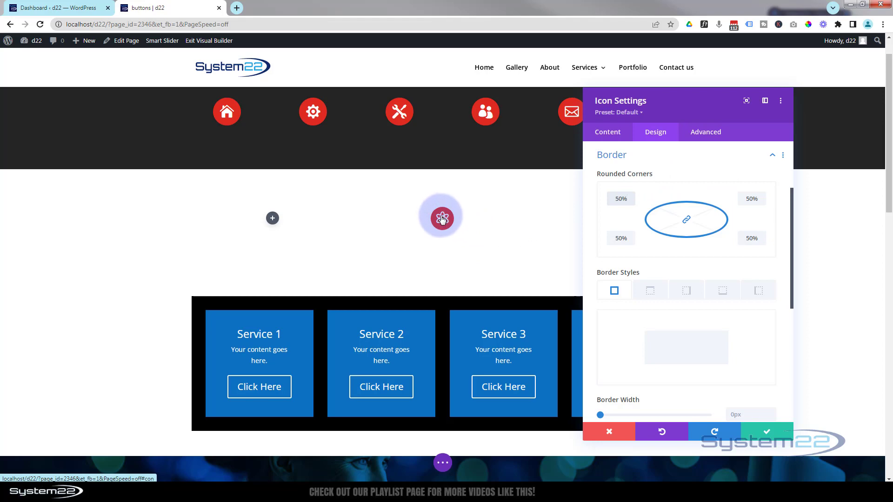
{"action": "scroll", "coordinate": [408, 261], "scroll_direction": "down", "scroll_amount": 4}
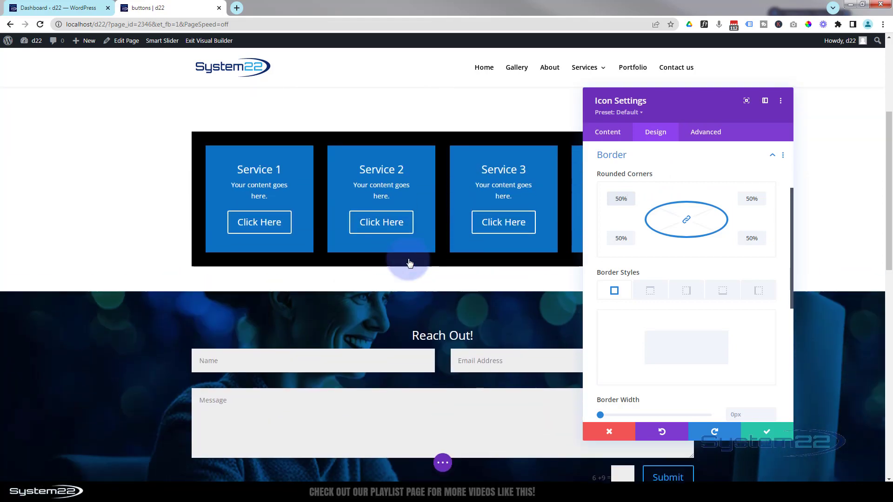
{"action": "scroll", "coordinate": [408, 263], "scroll_direction": "up", "scroll_amount": 5}
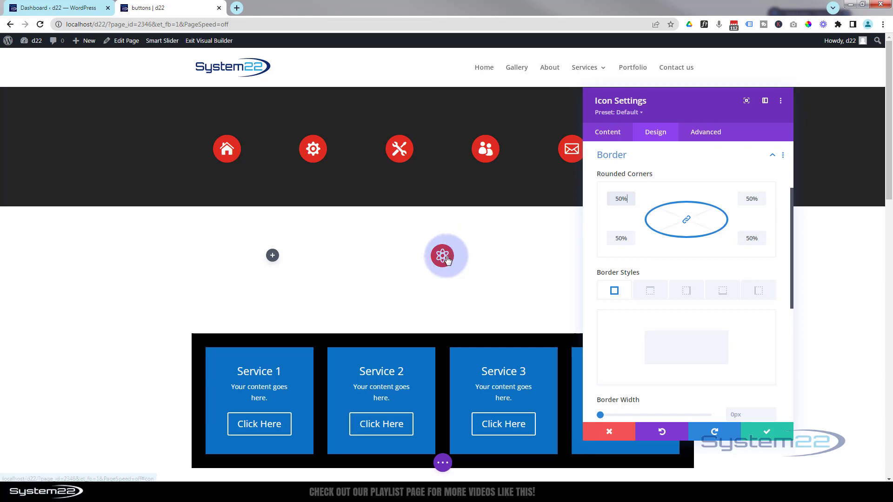
{"action": "scroll", "coordinate": [480, 260], "scroll_direction": "down", "scroll_amount": 2}
{"action": "scroll", "coordinate": [480, 261], "scroll_direction": "down", "scroll_amount": 2}
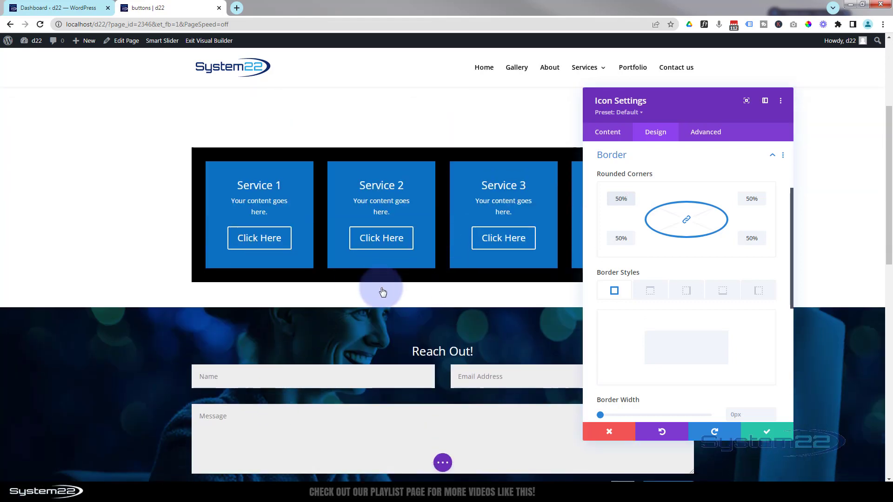
{"action": "scroll", "coordinate": [378, 291], "scroll_direction": "up", "scroll_amount": 4}
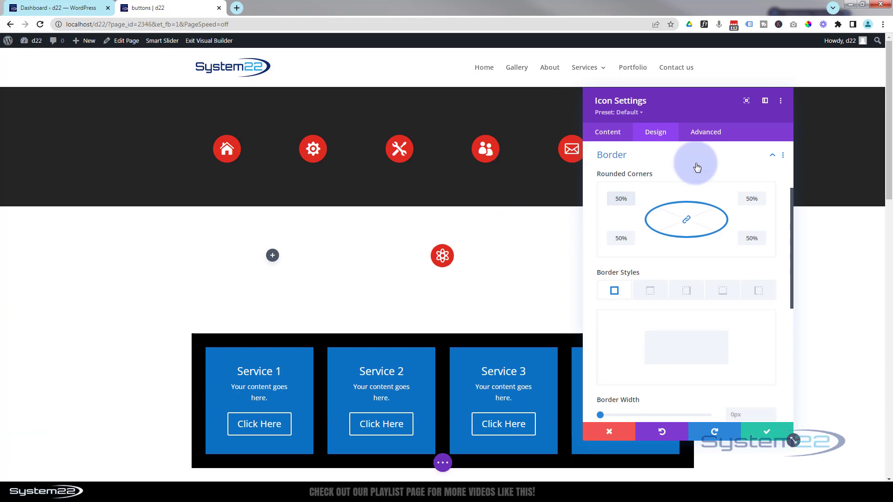
{"action": "left_click", "coordinate": [767, 434]}
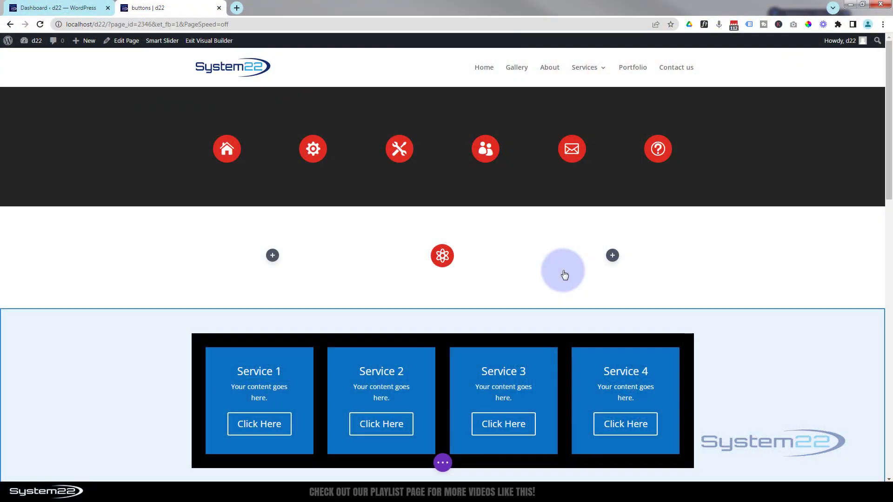
Step: Check in the Reach Out! contact form section's settings that its CSS ID is con
{"action": "scroll", "coordinate": [509, 256], "scroll_direction": "down", "scroll_amount": 5}
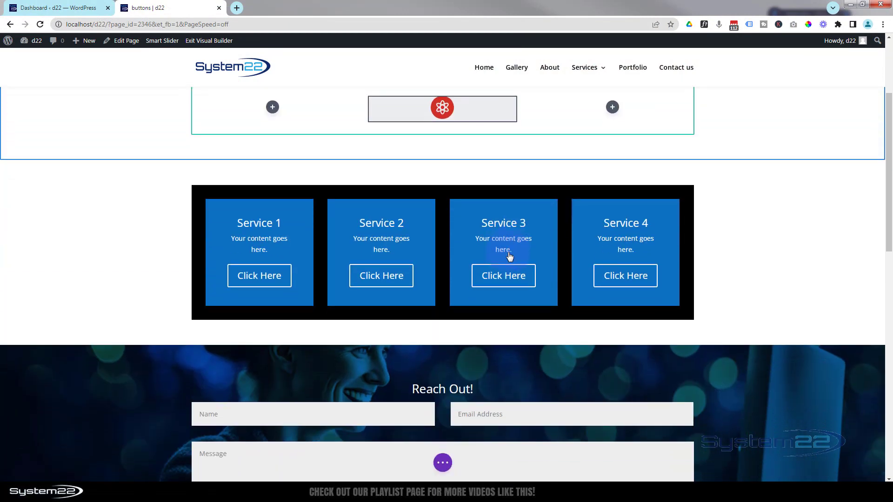
{"action": "scroll", "coordinate": [465, 321], "scroll_direction": "down", "scroll_amount": 6}
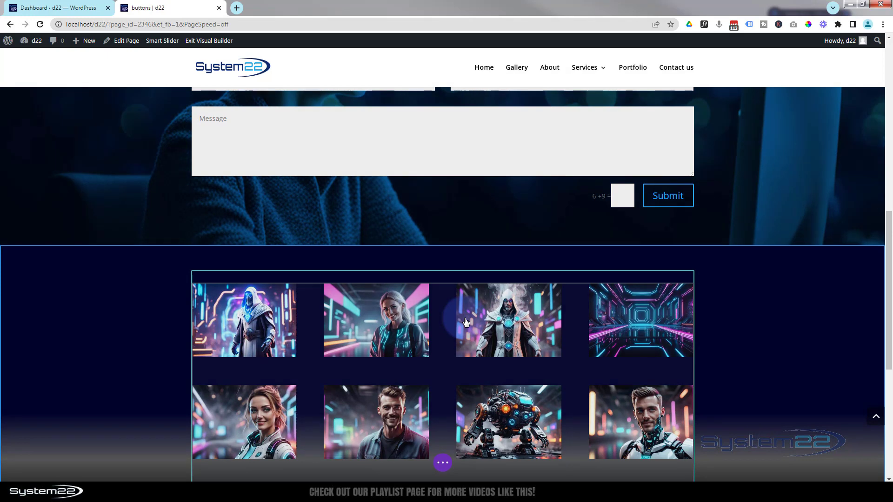
{"action": "scroll", "coordinate": [465, 320], "scroll_direction": "down", "scroll_amount": 1}
{"action": "scroll", "coordinate": [465, 320], "scroll_direction": "up", "scroll_amount": 3}
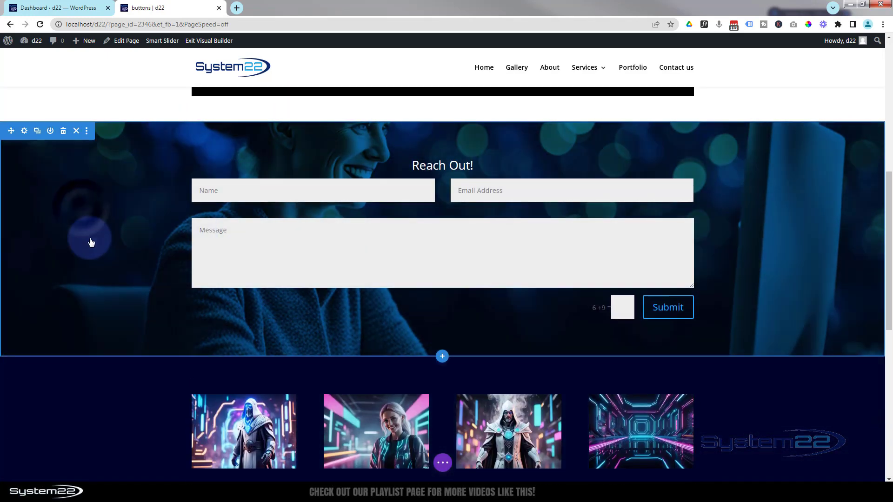
{"action": "scroll", "coordinate": [89, 223], "scroll_direction": "up", "scroll_amount": 2}
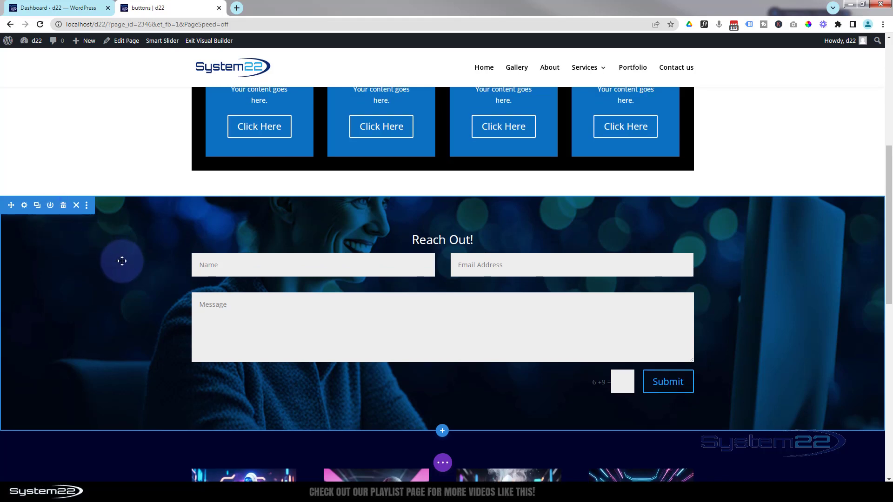
{"action": "left_click", "coordinate": [24, 207]}
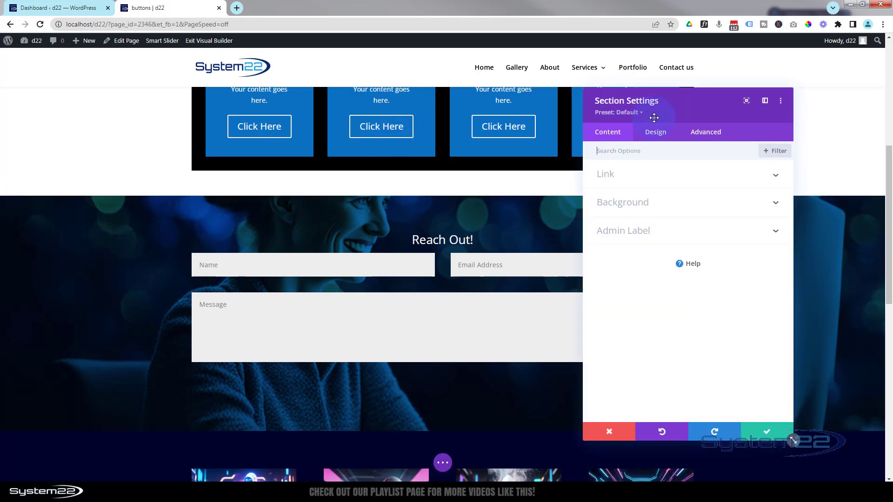
{"action": "left_click", "coordinate": [712, 133]}
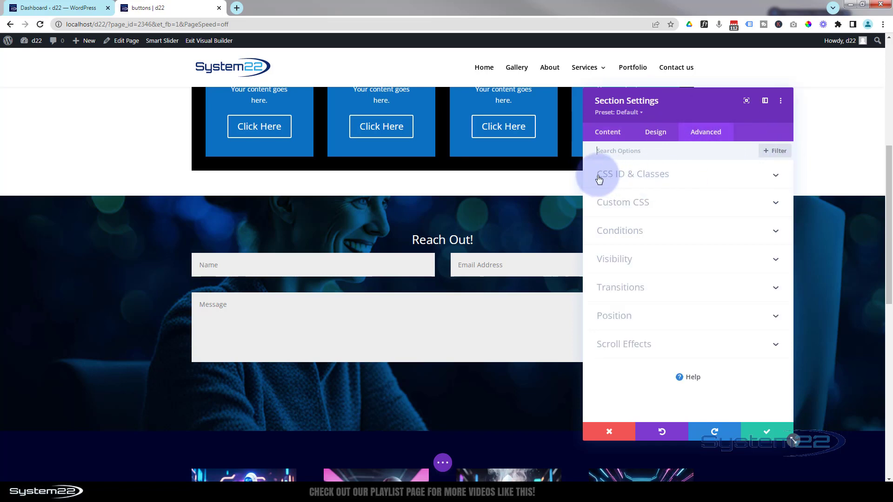
{"action": "left_click", "coordinate": [697, 182]}
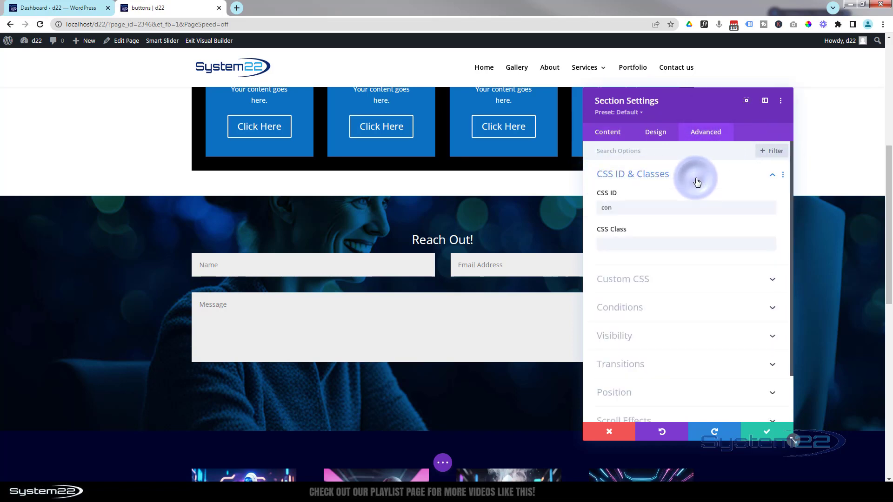
{"action": "left_click", "coordinate": [644, 208]}
{"action": "type", "text": "con"}
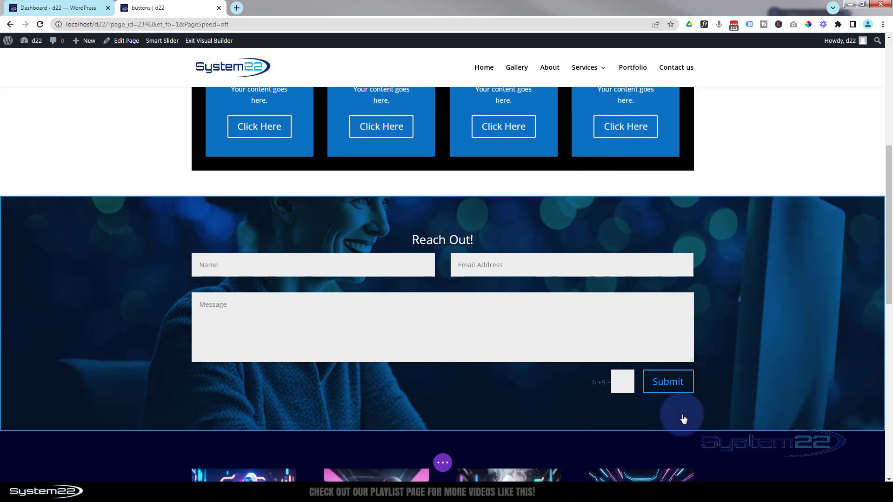
Step: Check that the atom icon's link URL is #con, including the leading hash, and save the module's settings
{"action": "scroll", "coordinate": [258, 352], "scroll_direction": "up", "scroll_amount": 3}
{"action": "scroll", "coordinate": [239, 363], "scroll_direction": "up", "scroll_amount": 2}
{"action": "scroll", "coordinate": [240, 363], "scroll_direction": "up", "scroll_amount": 2}
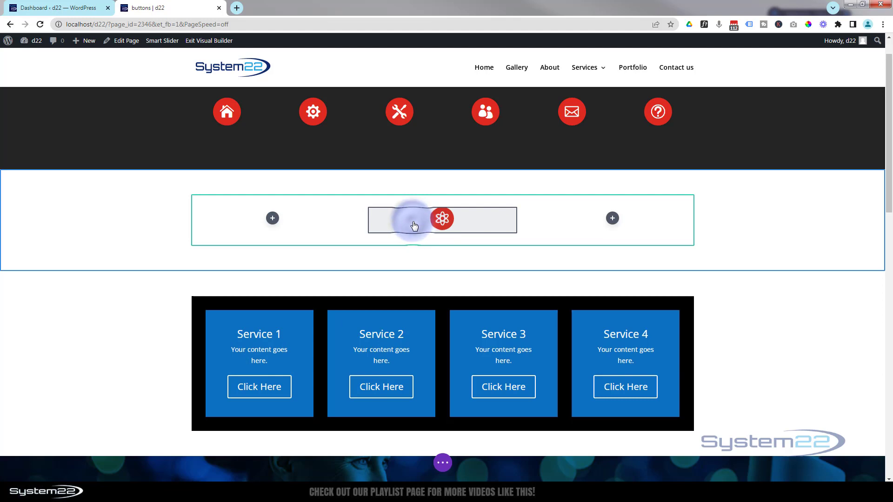
{"action": "left_click", "coordinate": [419, 213]}
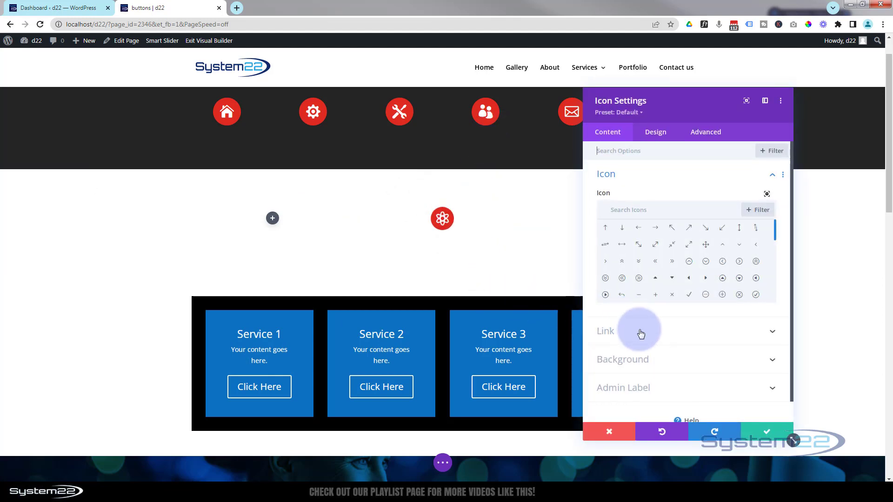
{"action": "left_click", "coordinate": [641, 333]}
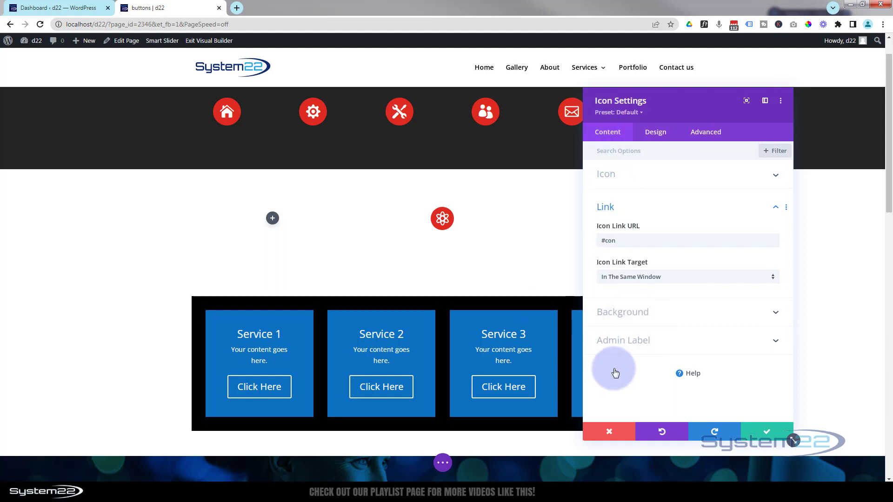
{"action": "left_click", "coordinate": [606, 240]}
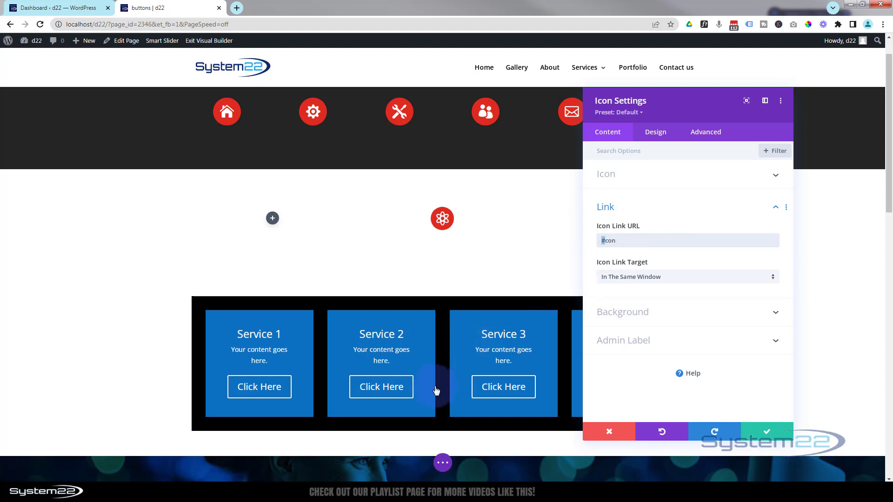
{"action": "left_click", "coordinate": [768, 433]}
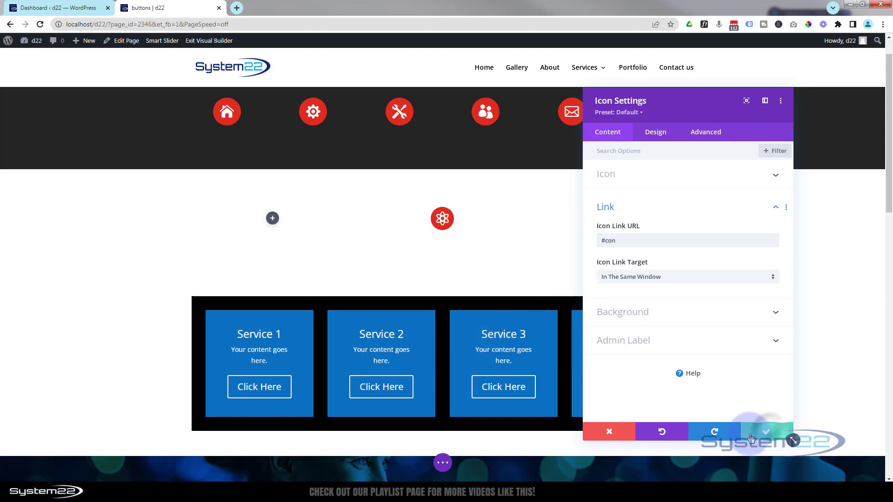
Step: Open the CSS ID setting of the image gallery section below the contact form
{"action": "scroll", "coordinate": [748, 436], "scroll_direction": "down", "scroll_amount": 2}
{"action": "scroll", "coordinate": [748, 436], "scroll_direction": "down", "scroll_amount": 8}
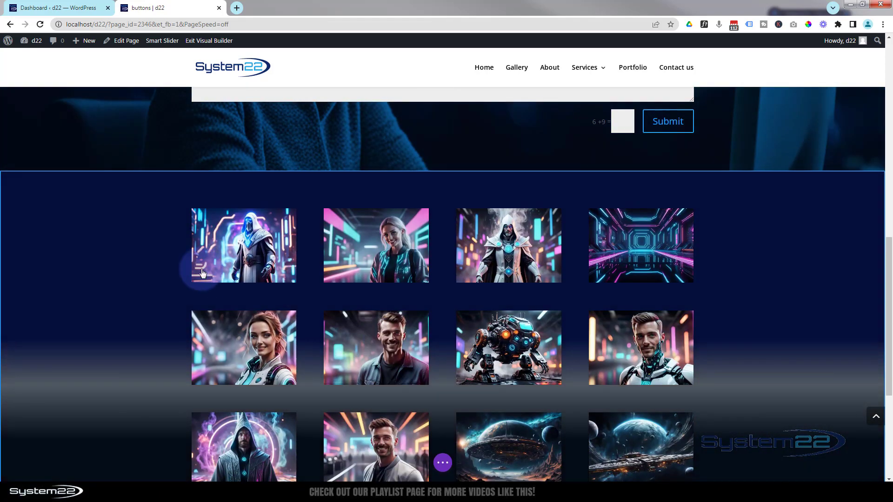
{"action": "left_click", "coordinate": [88, 248]}
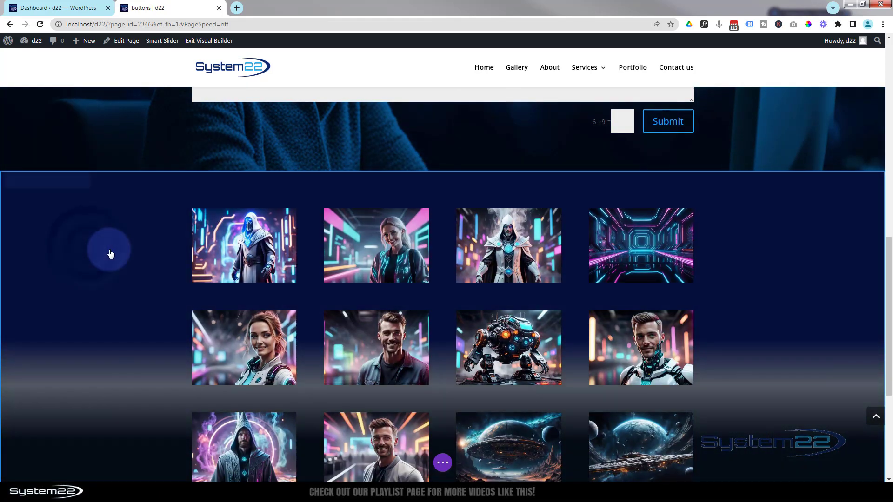
{"action": "left_click", "coordinate": [24, 180]}
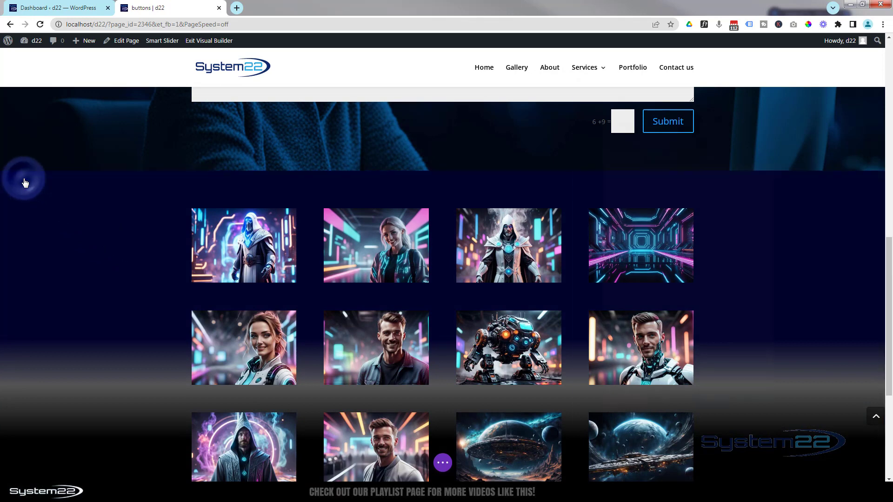
{"action": "left_click", "coordinate": [708, 134]}
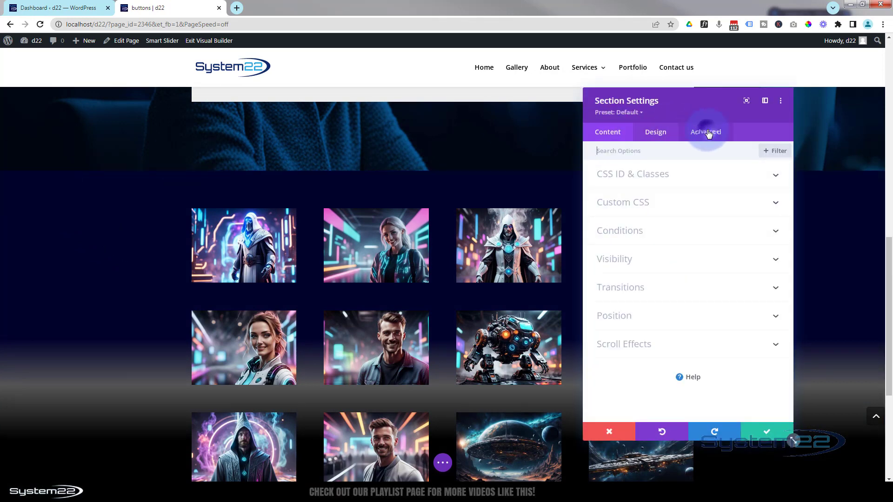
{"action": "left_click", "coordinate": [653, 177]}
{"action": "left_click", "coordinate": [609, 205]}
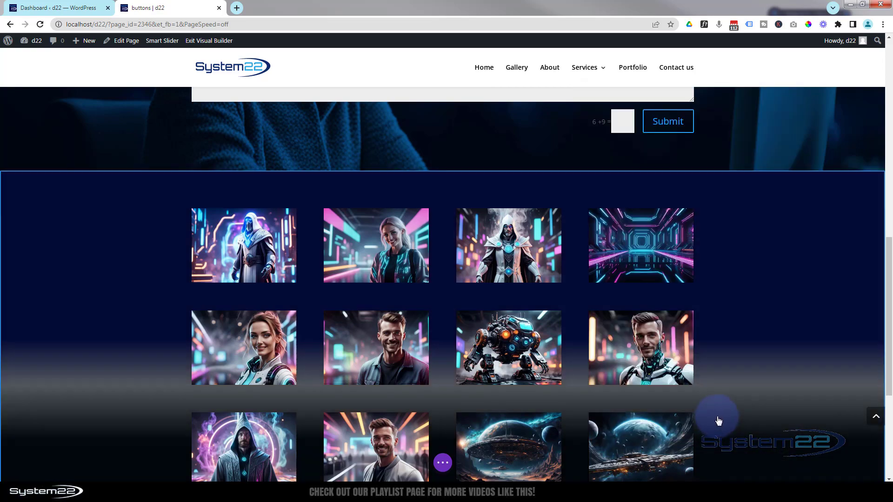
Step: Change the atom icon's link URL to #gal and save the module's settings
{"action": "scroll", "coordinate": [700, 411], "scroll_direction": "up", "scroll_amount": 8}
{"action": "scroll", "coordinate": [700, 411], "scroll_direction": "up", "scroll_amount": 4}
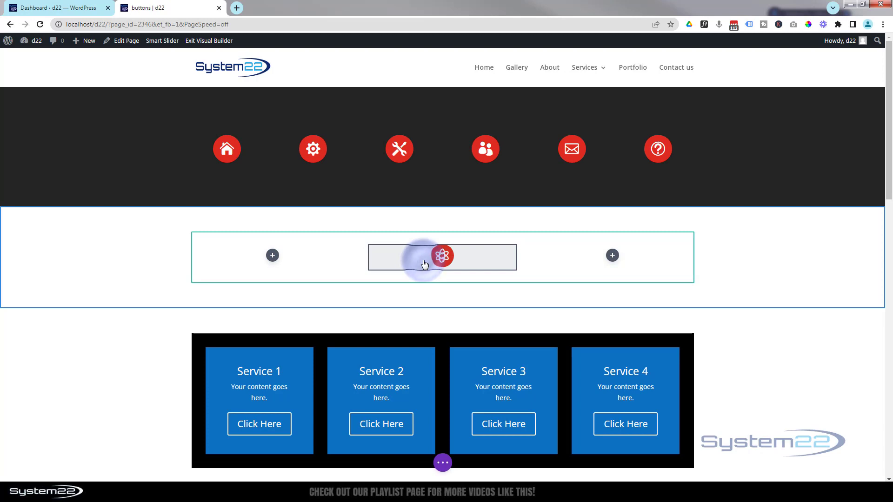
{"action": "left_click", "coordinate": [420, 250]}
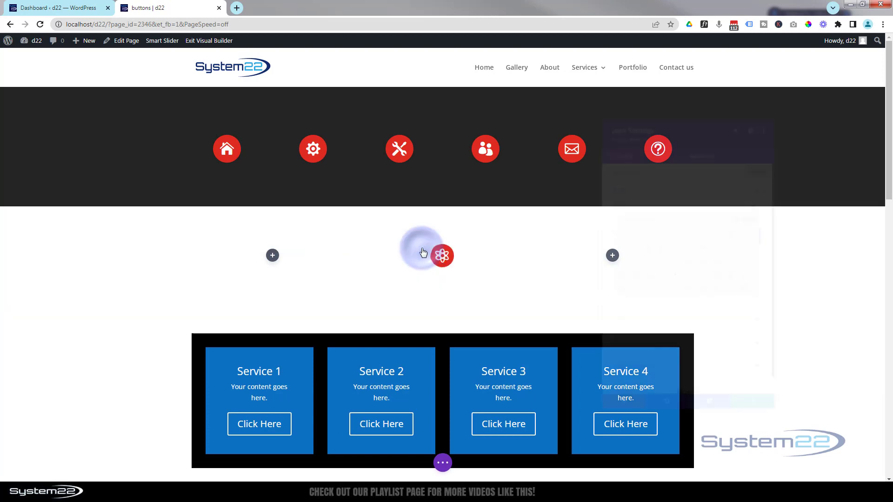
{"action": "left_click", "coordinate": [659, 339]}
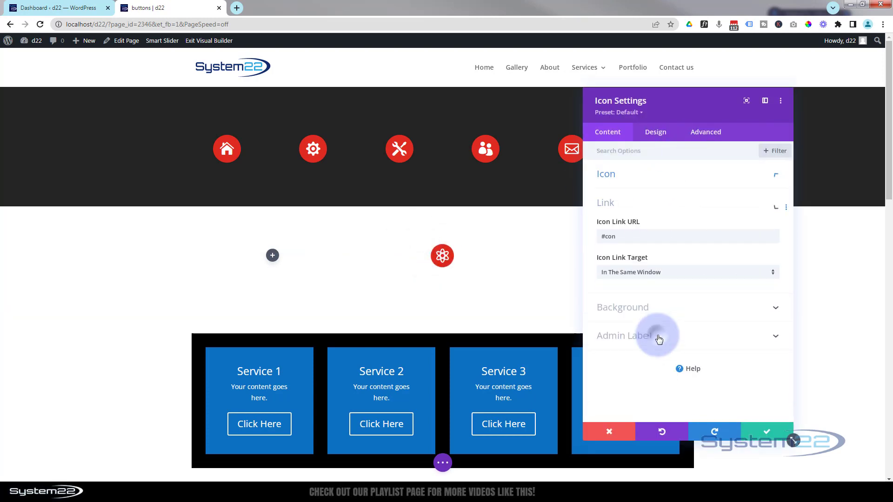
{"action": "left_click", "coordinate": [609, 241]}
{"action": "double_click", "coordinate": [608, 240]}
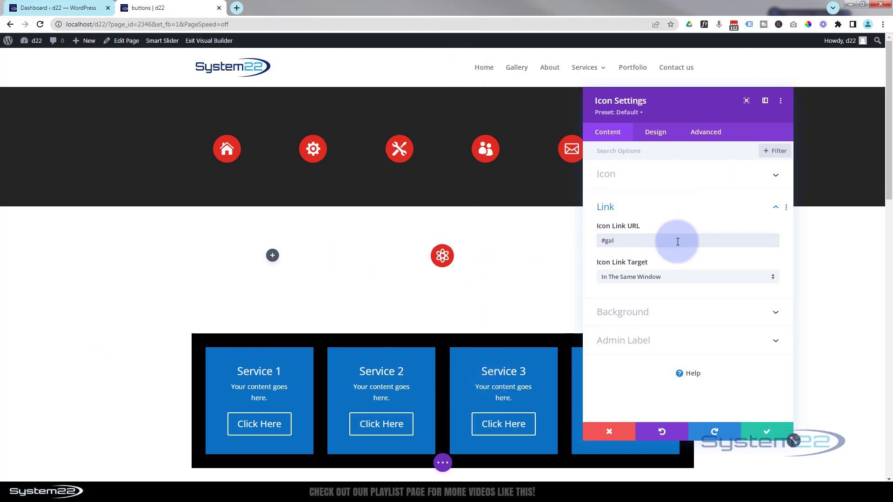
{"action": "left_click", "coordinate": [765, 433]}
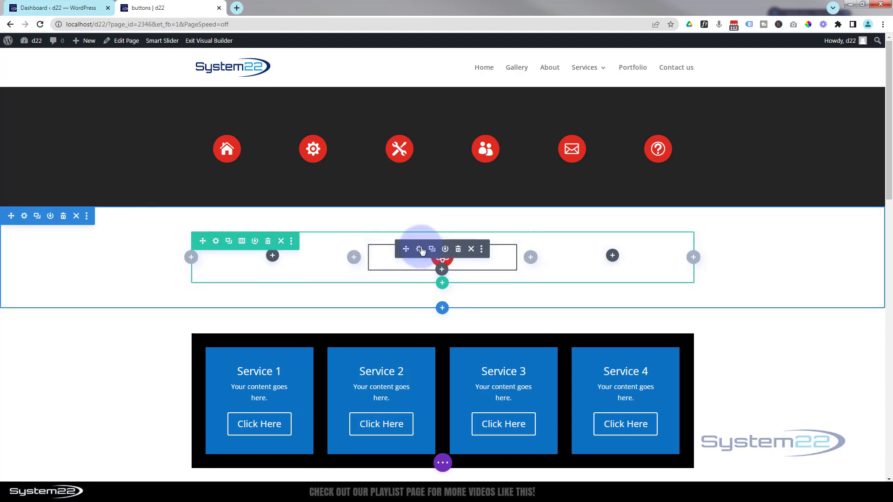
Step: Give the atom icon a blue #0c71c3 background for its hover state
{"action": "left_click", "coordinate": [419, 250]}
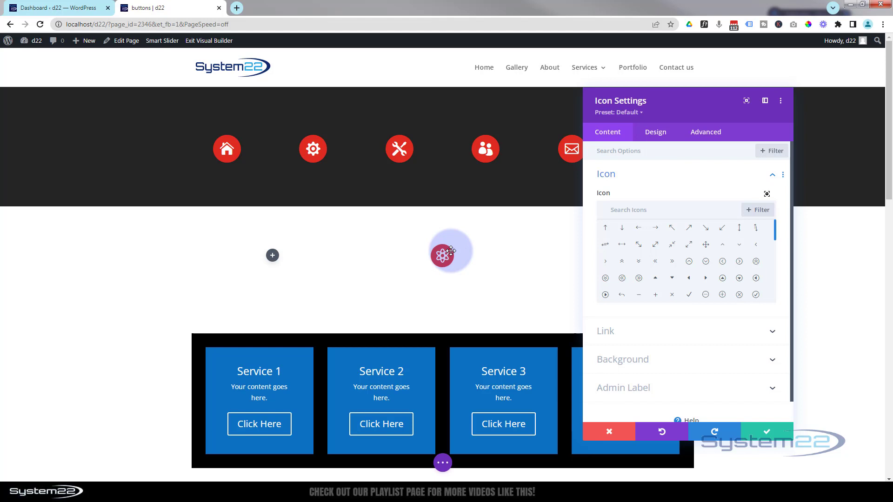
{"action": "left_click", "coordinate": [658, 358]}
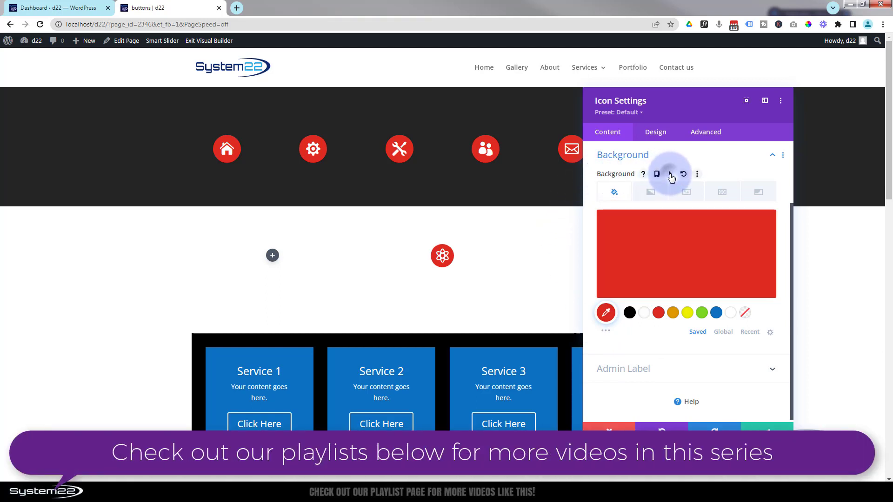
{"action": "left_click", "coordinate": [670, 175]}
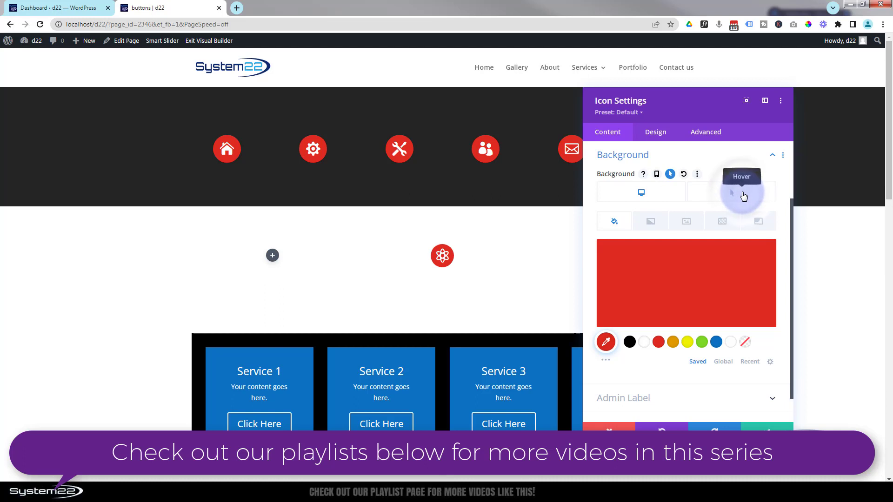
{"action": "left_click", "coordinate": [742, 195]}
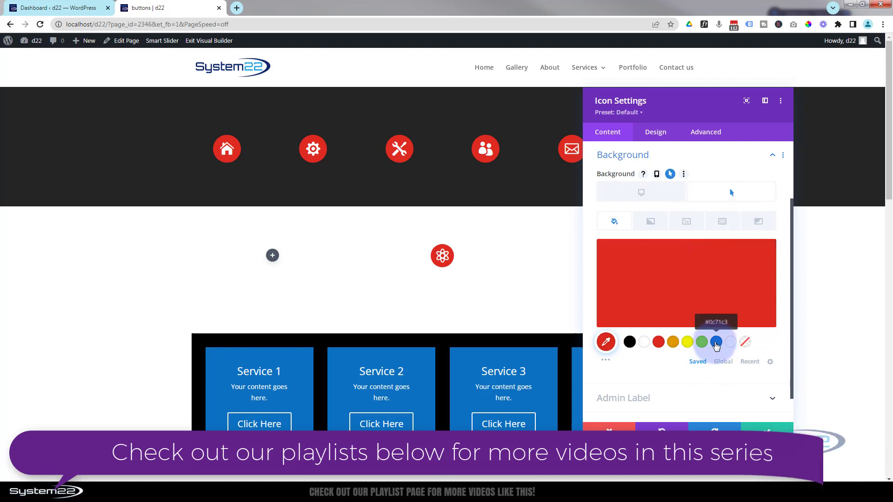
{"action": "left_click", "coordinate": [716, 343]}
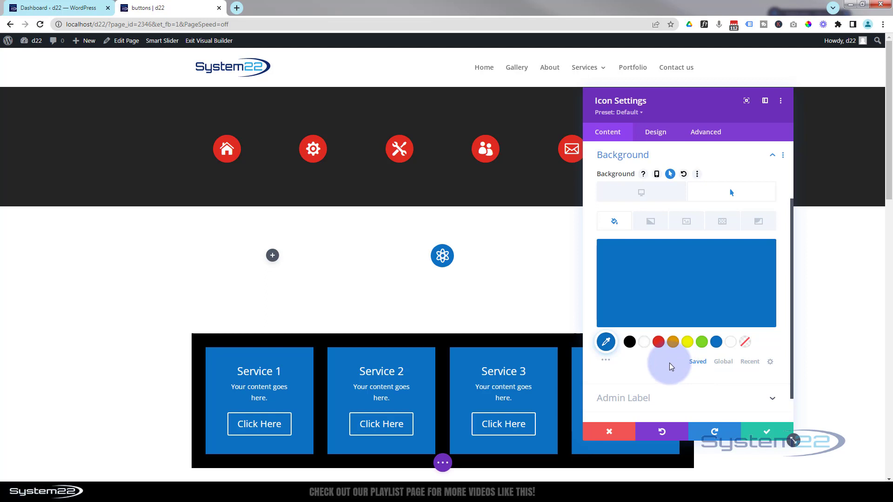
Step: Scale the atom icon to 142% in both directions for its hover state and compare it with the desktop state
{"action": "left_click", "coordinate": [655, 132]}
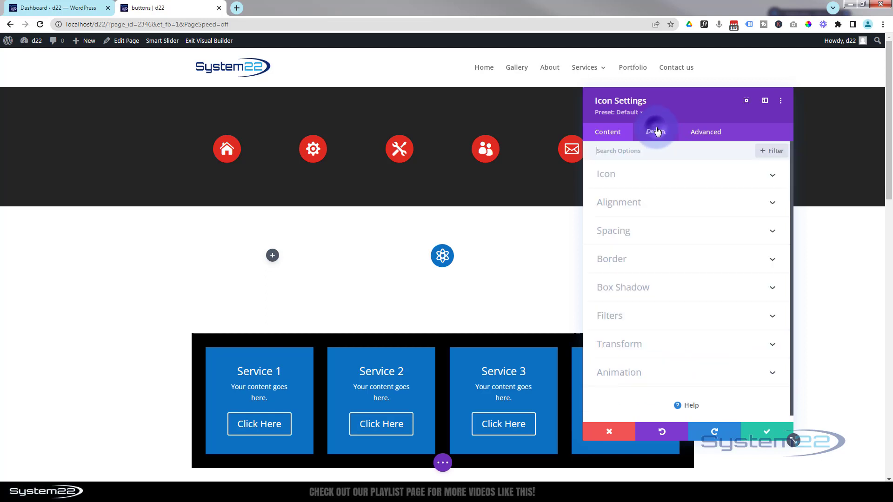
{"action": "left_click", "coordinate": [689, 353]}
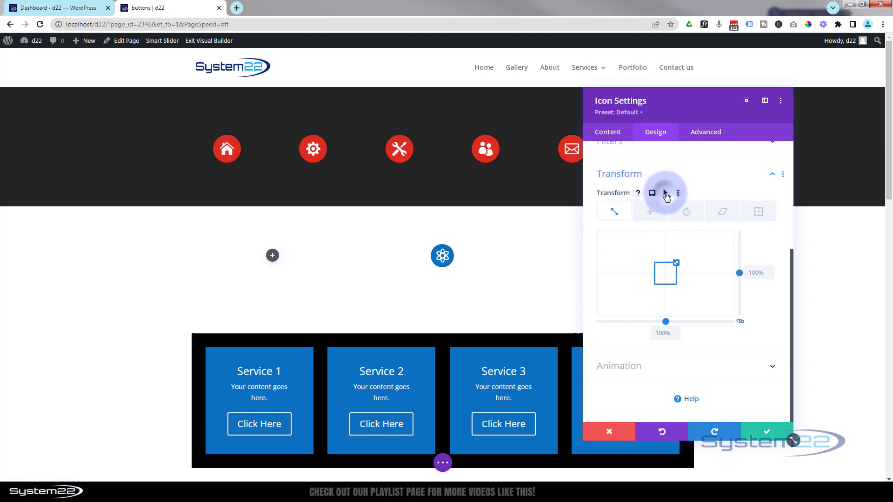
{"action": "left_click", "coordinate": [665, 193]}
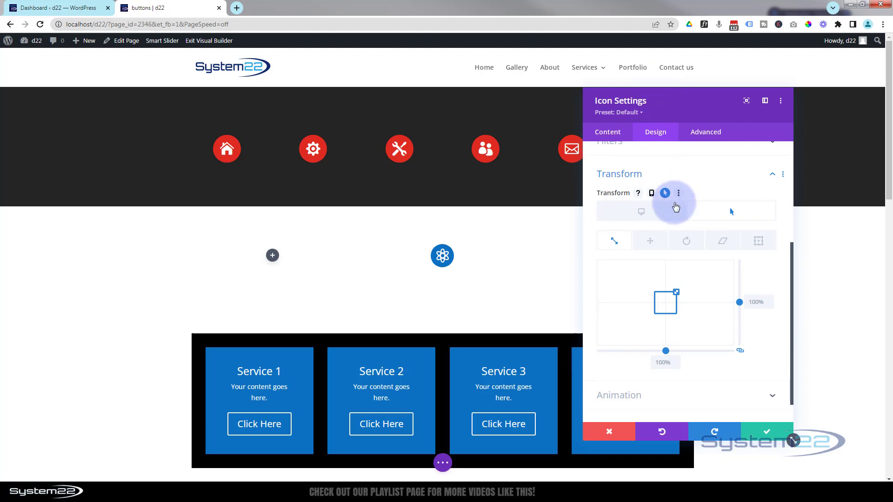
{"action": "left_click", "coordinate": [710, 212]}
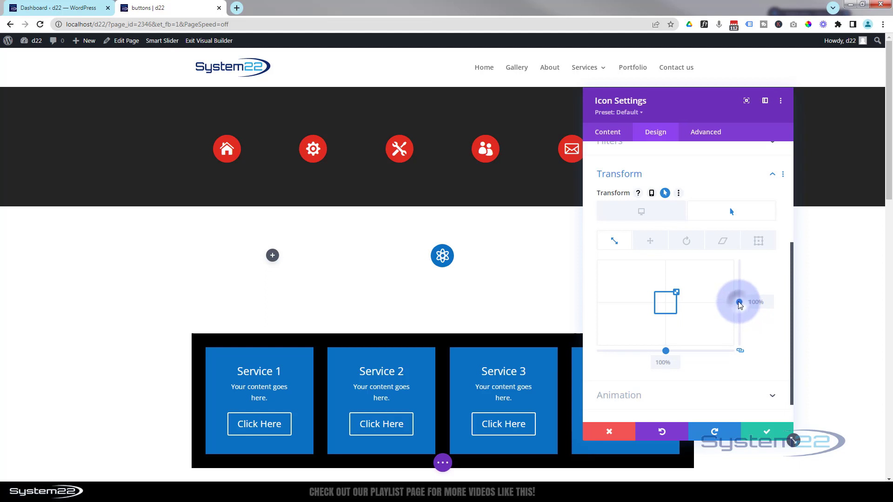
{"action": "left_click_drag", "start_coordinate": [740, 303], "coordinate": [735, 298]}
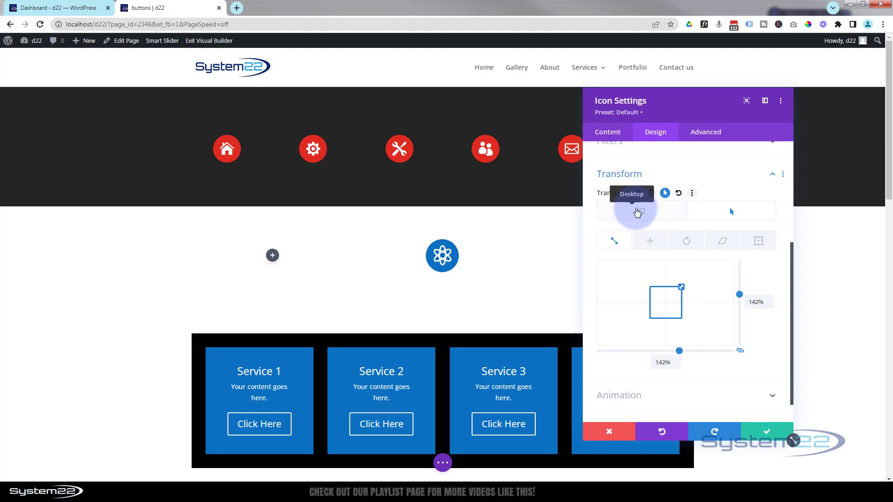
{"action": "left_click", "coordinate": [641, 212]}
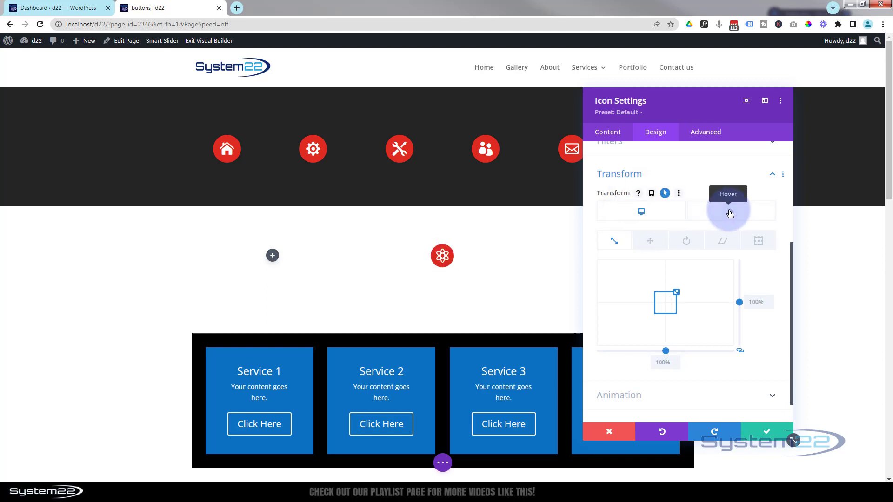
{"action": "left_click", "coordinate": [730, 213]}
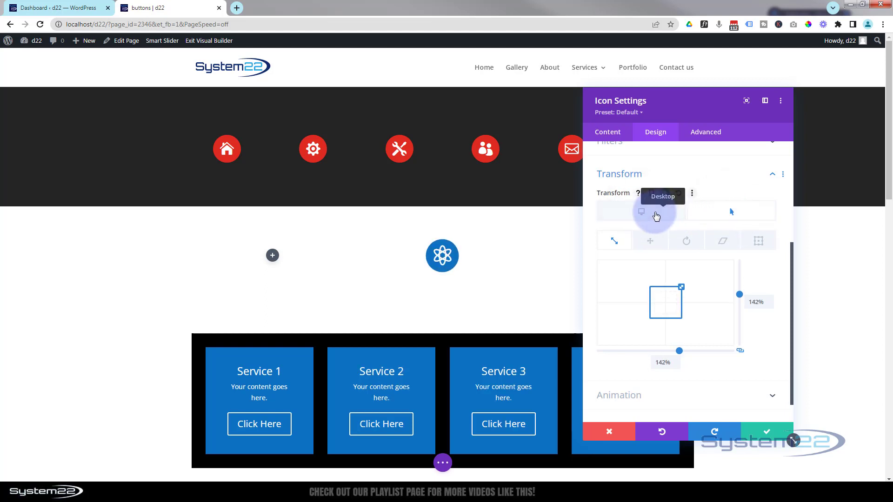
{"action": "left_click", "coordinate": [655, 215]}
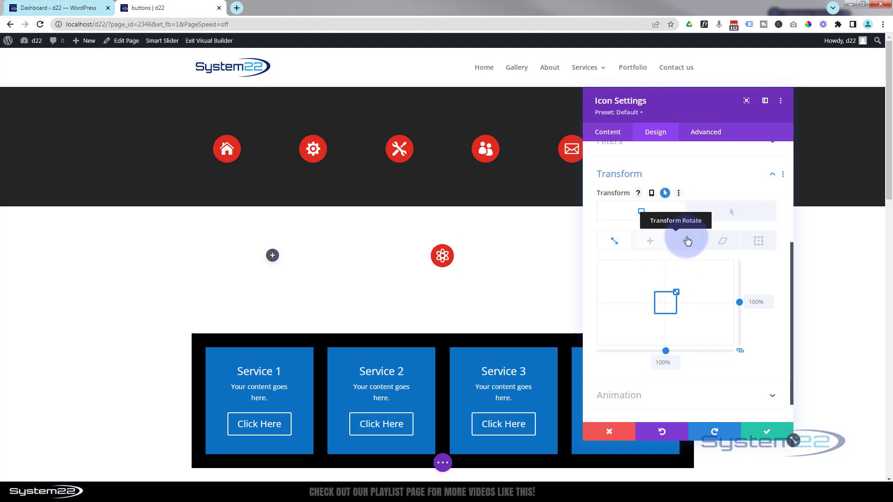
Step: Rotate the atom icon in its plane to 359 degrees for the hover state and compare it with the desktop state
{"action": "left_click", "coordinate": [687, 242]}
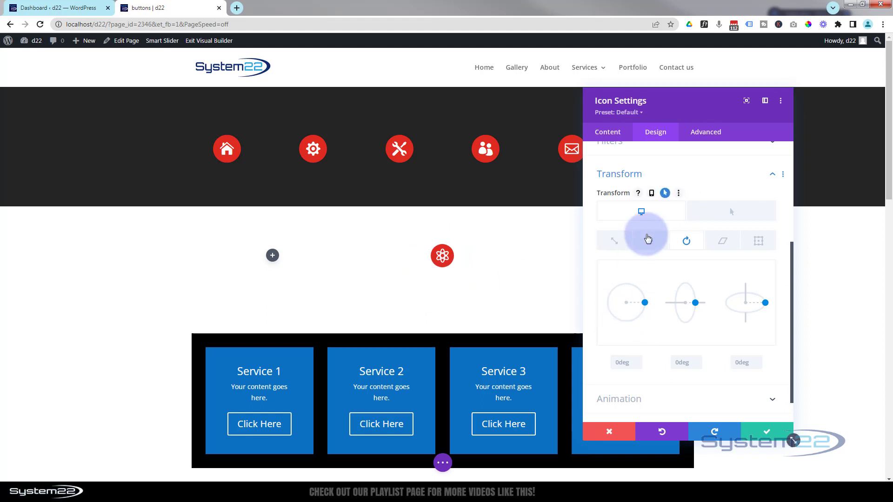
{"action": "left_click", "coordinate": [739, 213]}
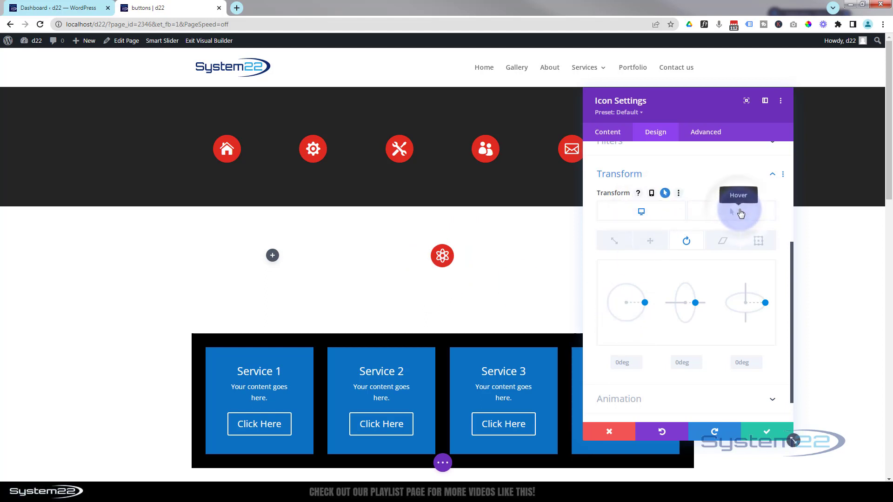
{"action": "left_click", "coordinate": [642, 303]}
{"action": "mouse_move", "coordinate": [642, 303]}
{"action": "left_mouse_down"}
{"action": "mouse_move", "coordinate": [630, 313]}
{"action": "mouse_move", "coordinate": [599, 308]}
{"action": "mouse_move", "coordinate": [622, 282]}
{"action": "mouse_move", "coordinate": [639, 283]}
{"action": "mouse_move", "coordinate": [650, 301]}
{"action": "left_mouse_up"}
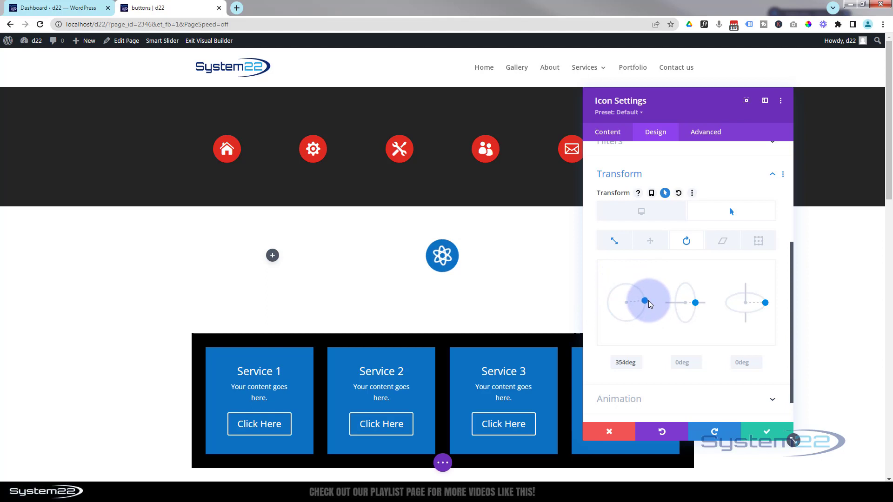
{"action": "left_click", "coordinate": [639, 360]}
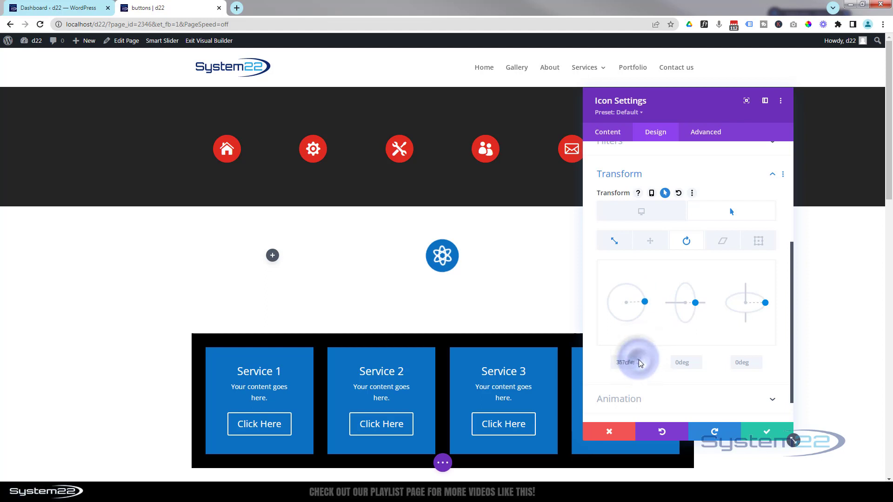
{"action": "left_click", "coordinate": [638, 360]}
{"action": "left_click", "coordinate": [638, 361]}
{"action": "left_click", "coordinate": [638, 361]}
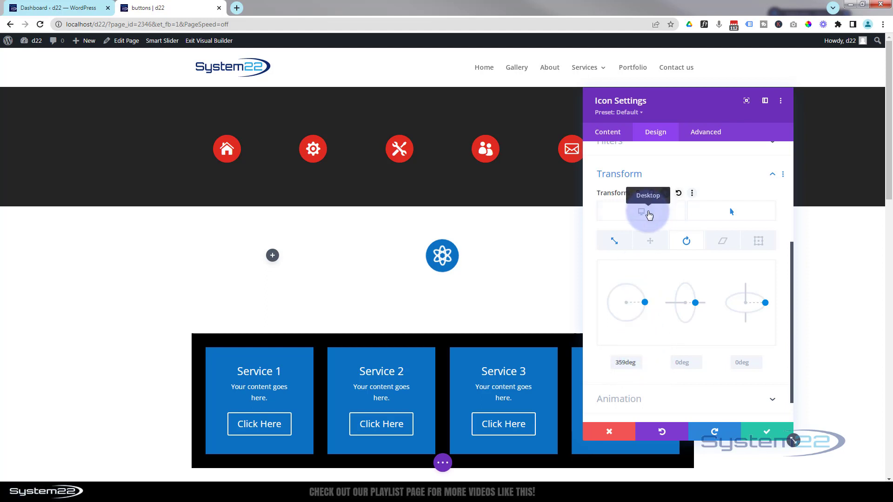
{"action": "left_click", "coordinate": [728, 214]}
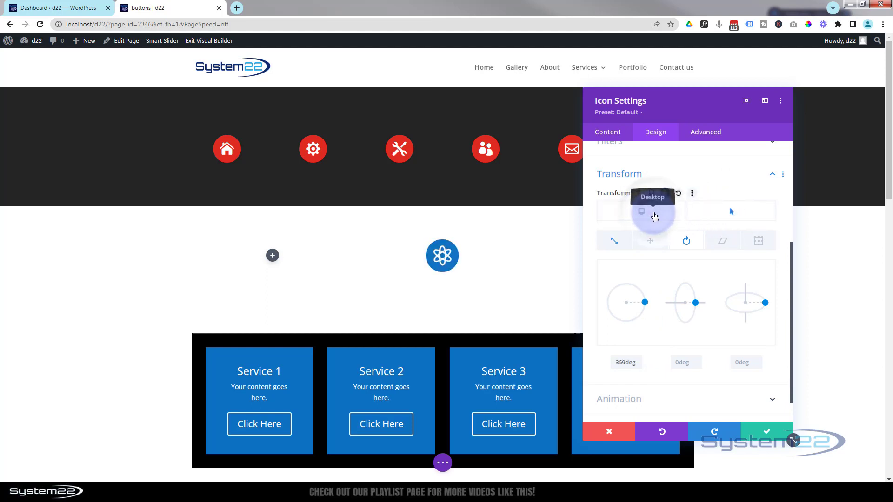
{"action": "left_click", "coordinate": [654, 216]}
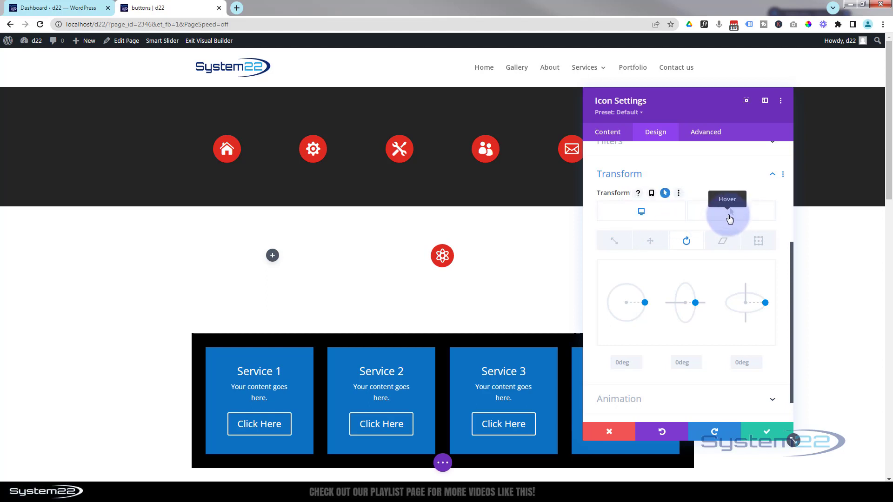
{"action": "left_click", "coordinate": [729, 216]}
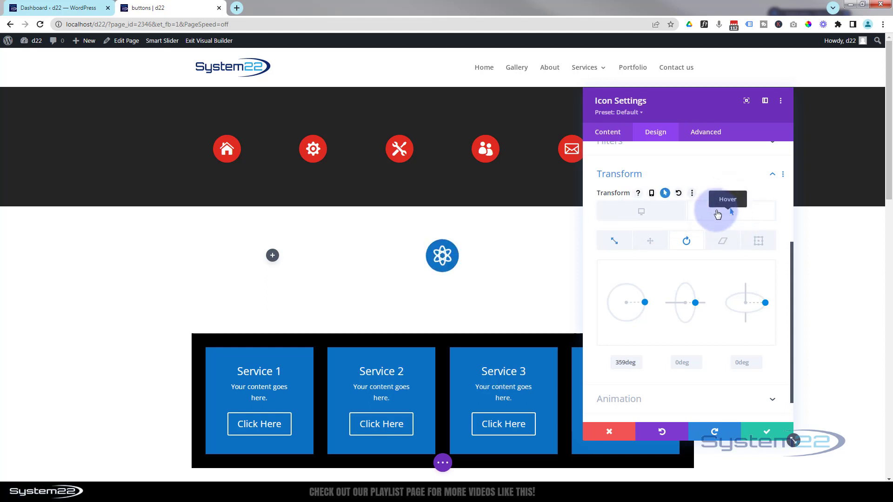
{"action": "left_click", "coordinate": [642, 215]}
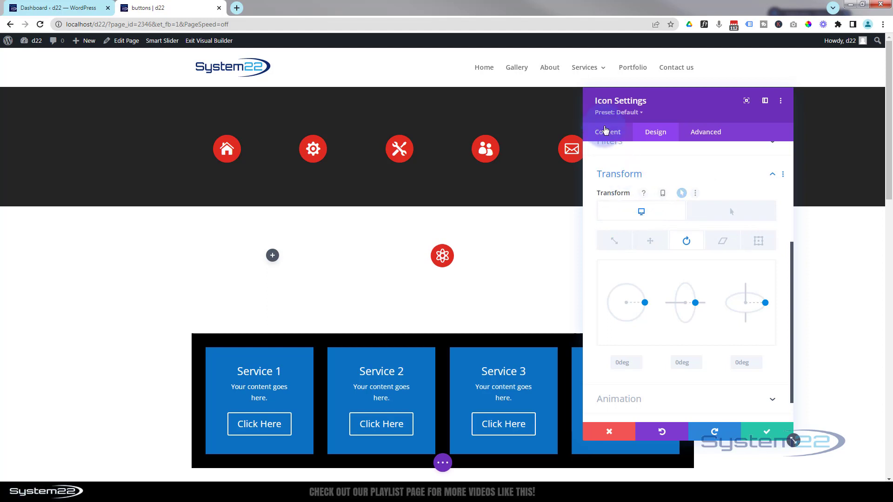
Step: Set the atom icon's transition duration to 800 ms, keep the Ease speed curve, and save the module's settings
{"action": "left_click", "coordinate": [719, 135]}
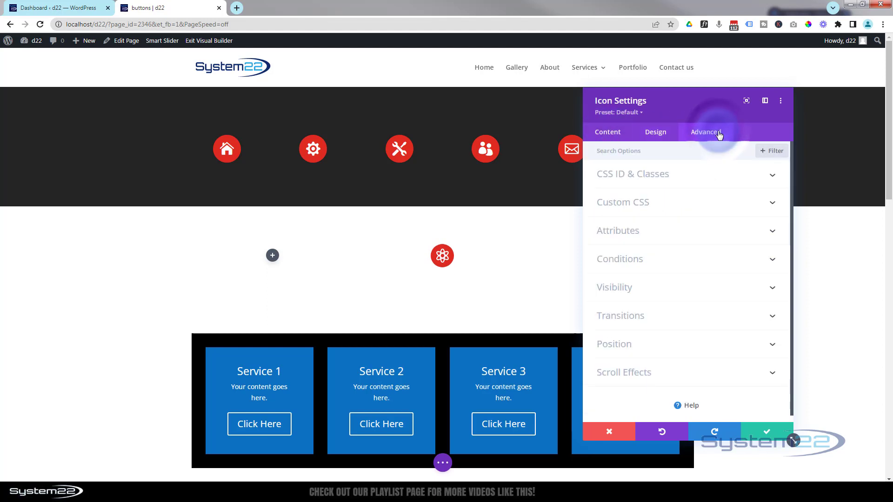
{"action": "left_click", "coordinate": [690, 317]}
{"action": "left_click", "coordinate": [735, 228]}
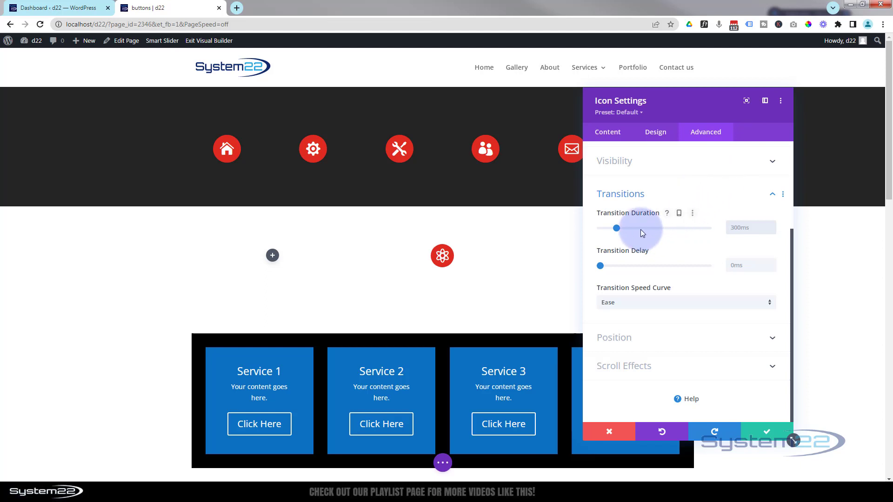
{"action": "left_click", "coordinate": [621, 228]}
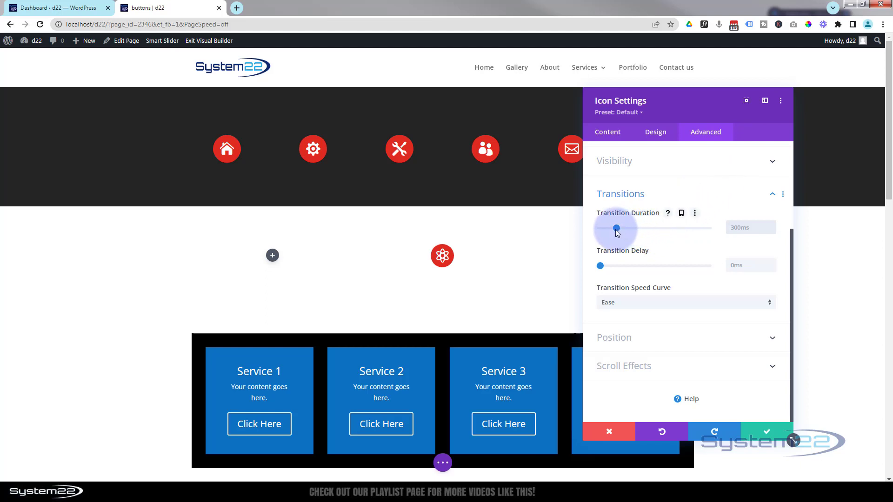
{"action": "left_click", "coordinate": [642, 228]}
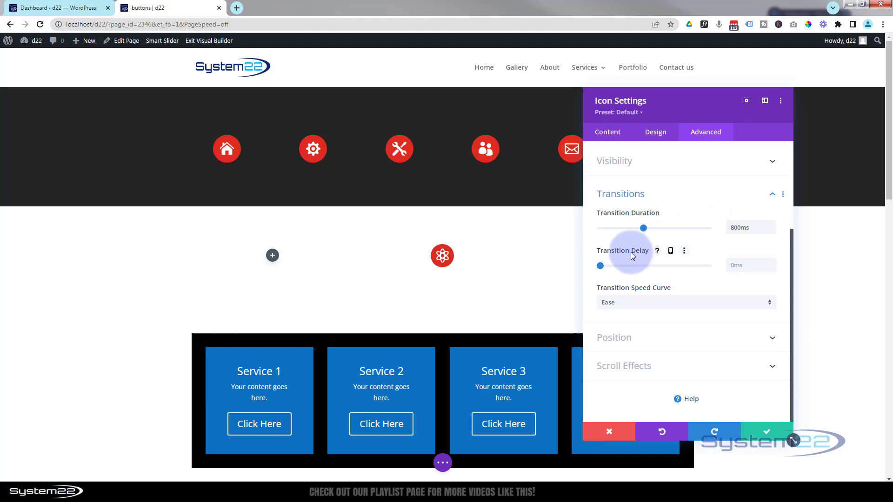
{"action": "left_click", "coordinate": [640, 304]}
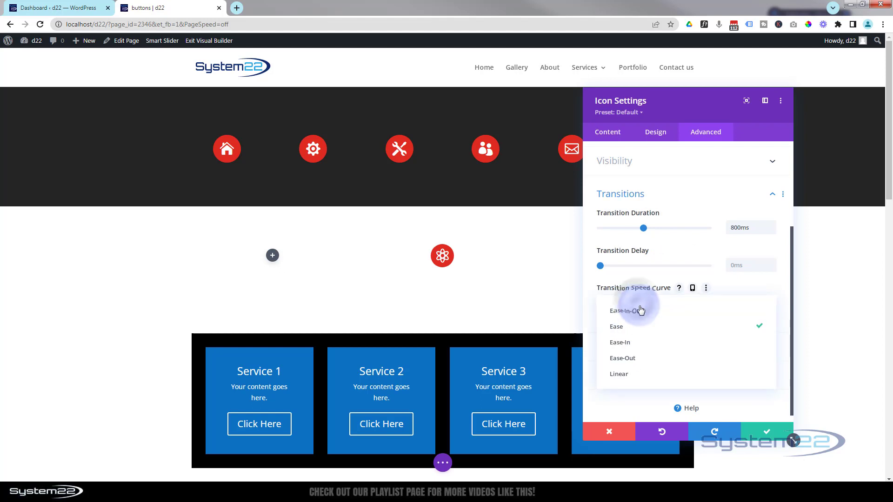
{"action": "left_click", "coordinate": [626, 276]}
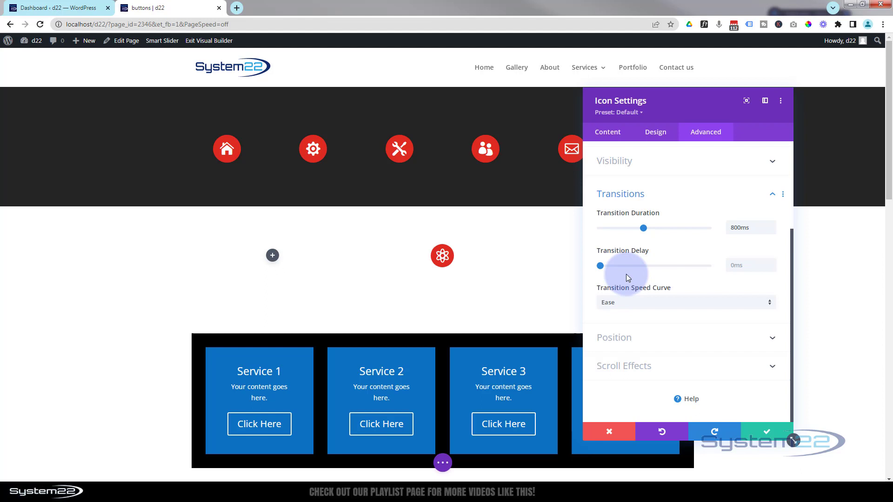
{"action": "left_click", "coordinate": [763, 436]}
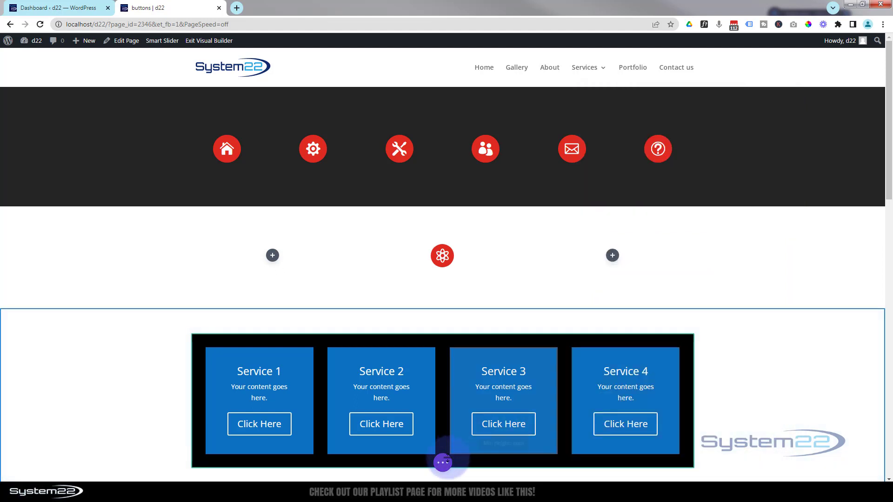
Step: Save the page as a draft and exit the visual builder to view the page on the front end
{"action": "left_click", "coordinate": [442, 462]}
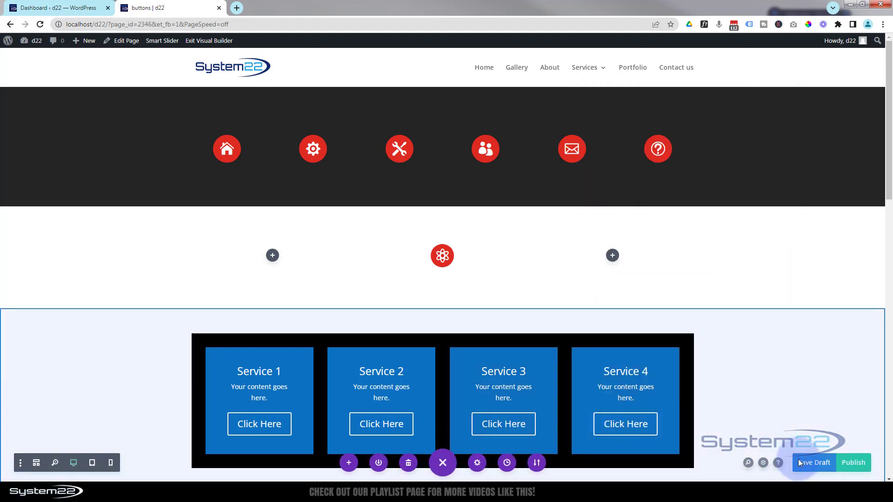
{"action": "left_click", "coordinate": [808, 463]}
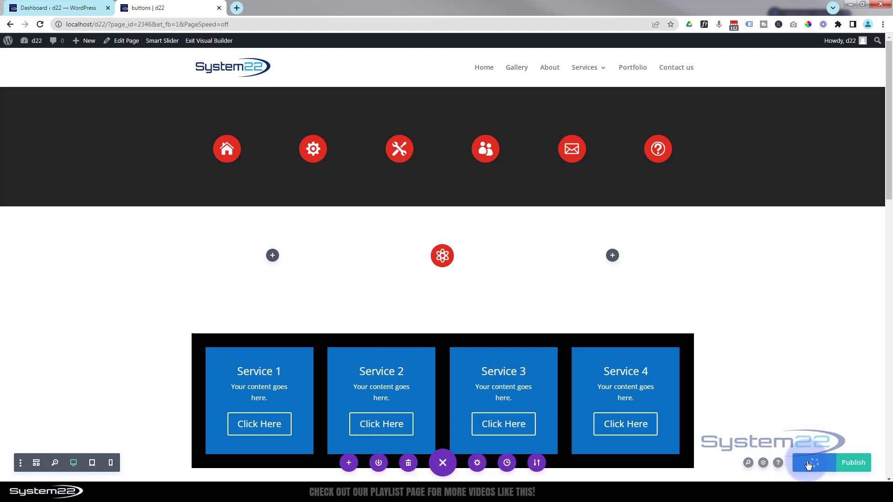
{"action": "left_click", "coordinate": [199, 42]}
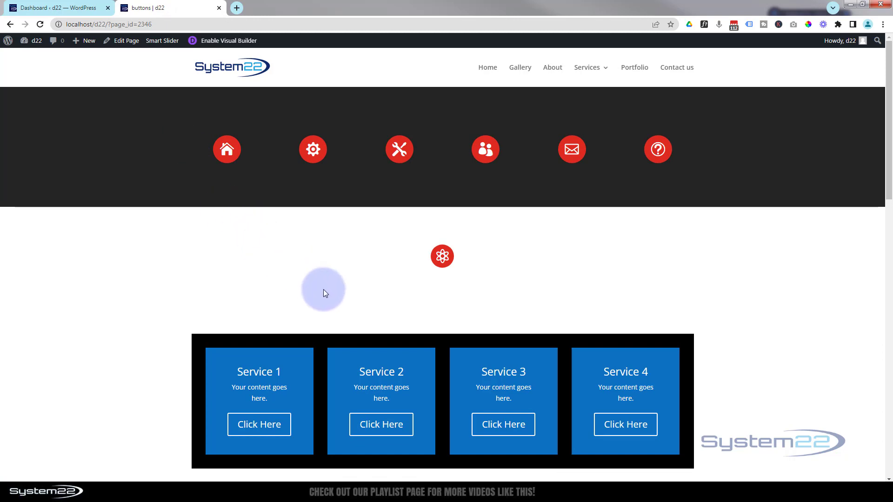
Step: Test the atom icon's link to the gallery section twice, going back to the top of the page after each jump
{"action": "left_click", "coordinate": [443, 258]}
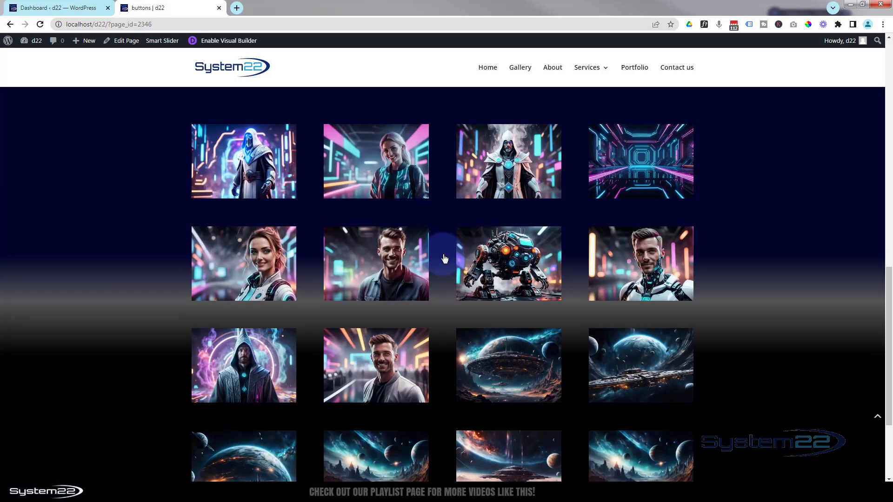
{"action": "left_click", "coordinate": [876, 420]}
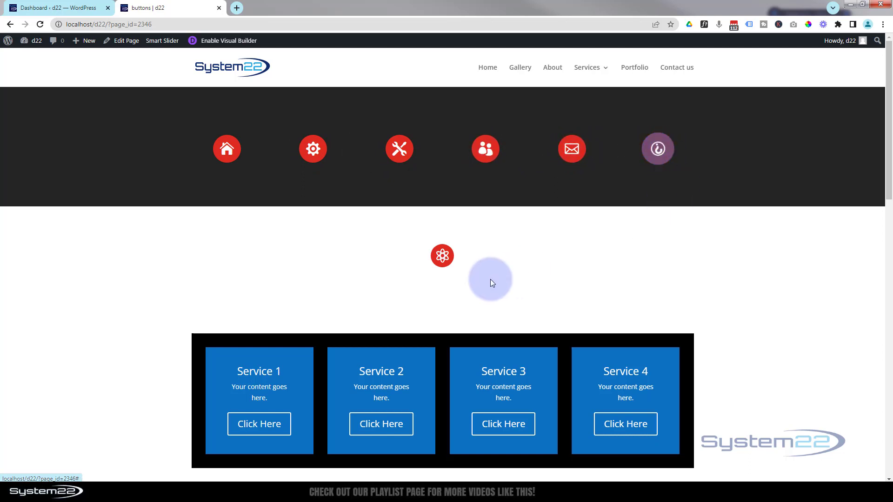
{"action": "left_click", "coordinate": [444, 259]}
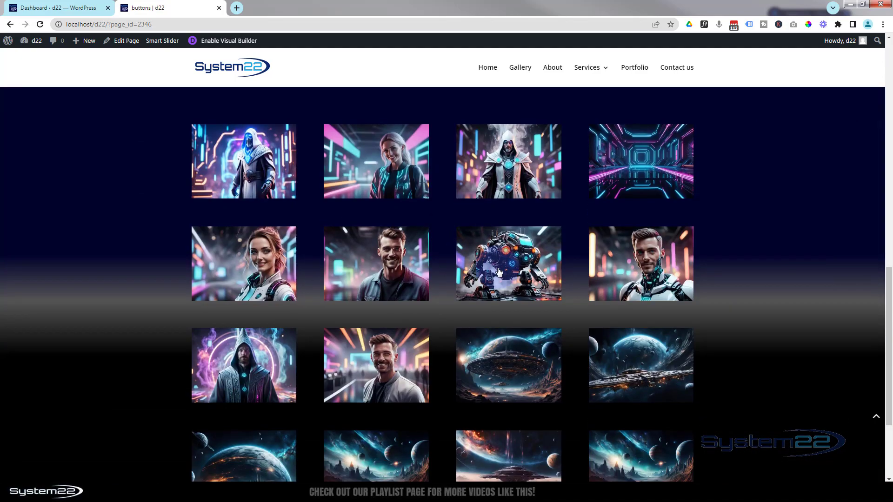
{"action": "left_click", "coordinate": [877, 416]}
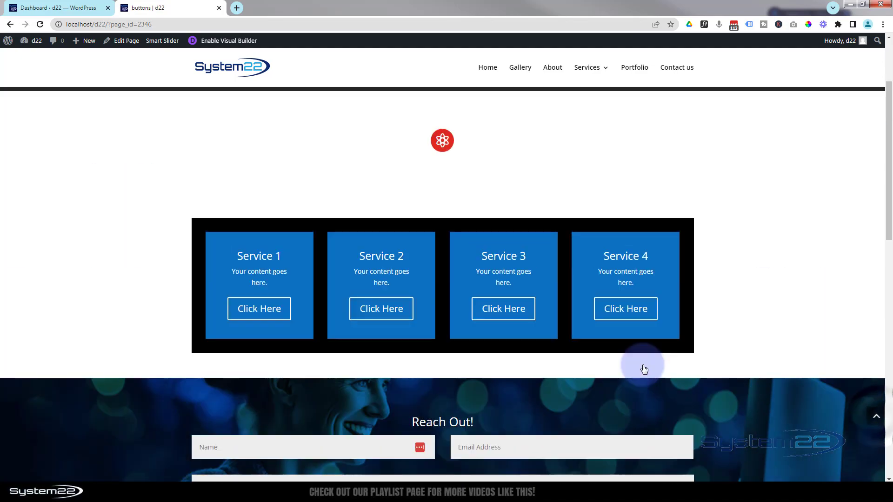